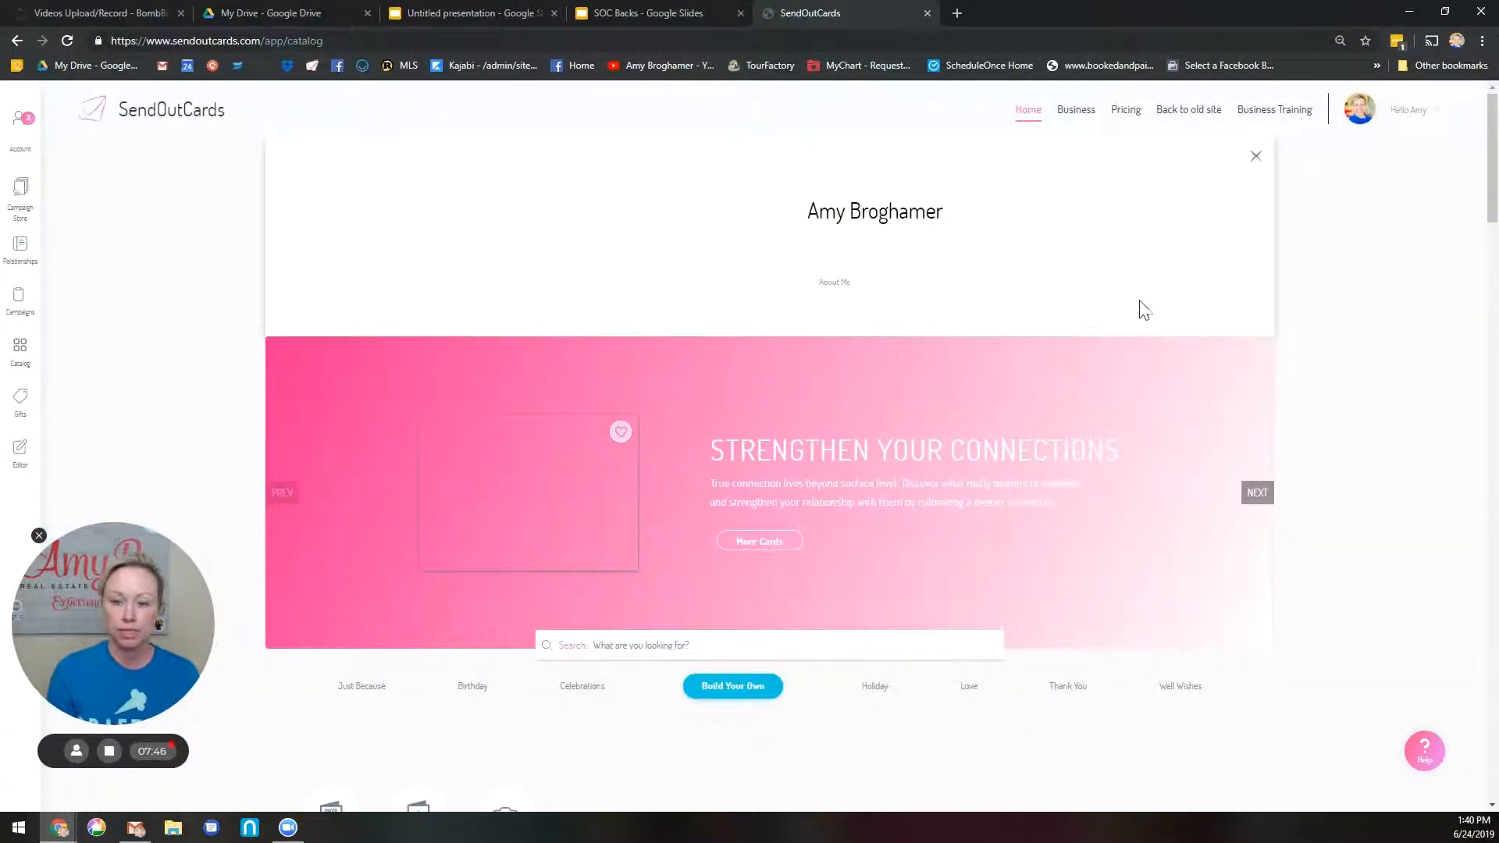
# Start a build-your-own card in portrait orientation as a 2-Panel card on Standard paper.
pyautogui.click(724, 691)
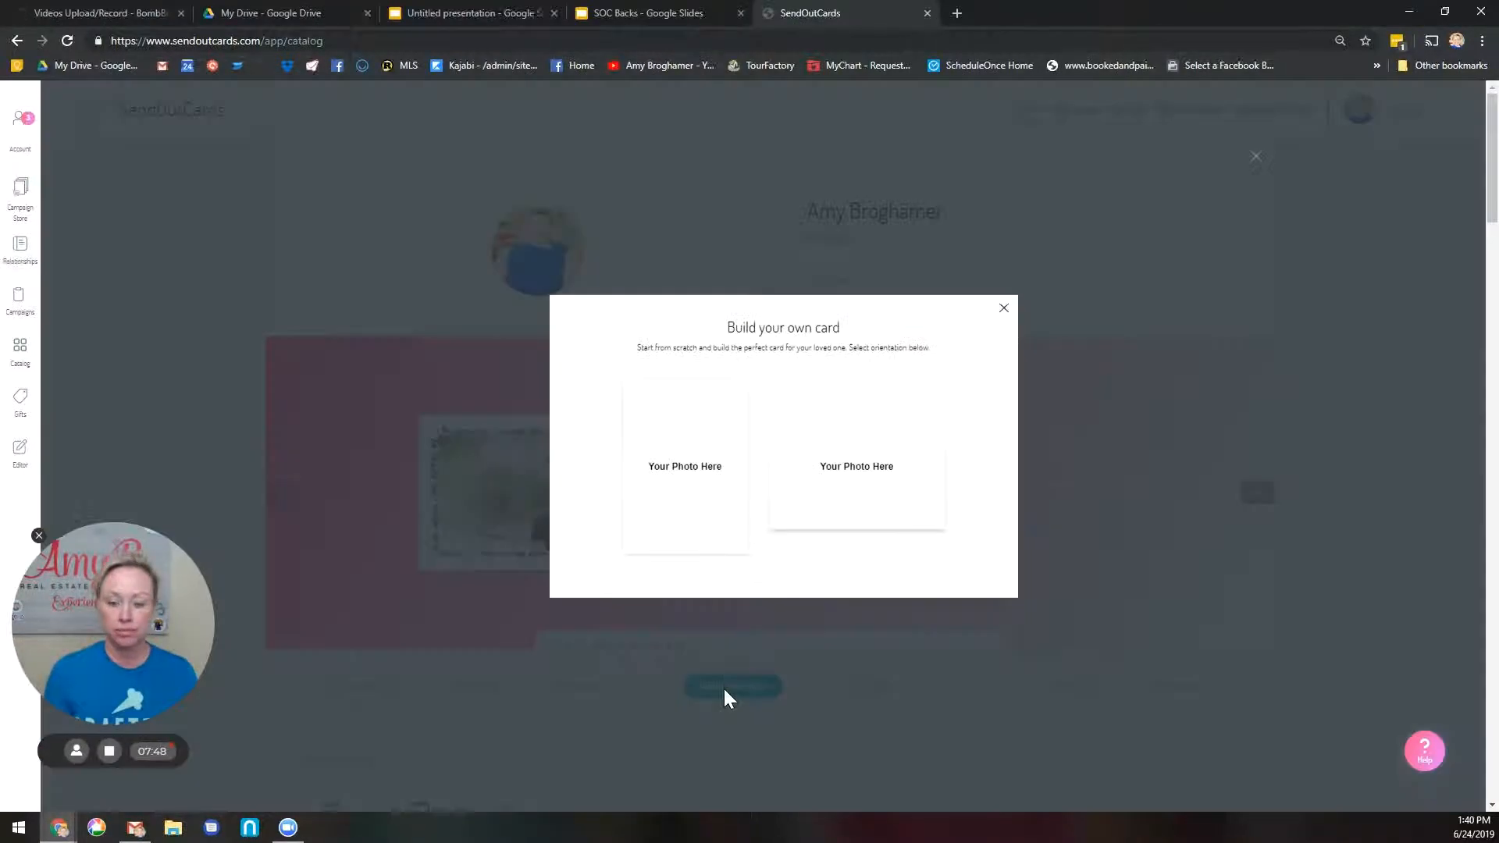
pyautogui.click(681, 523)
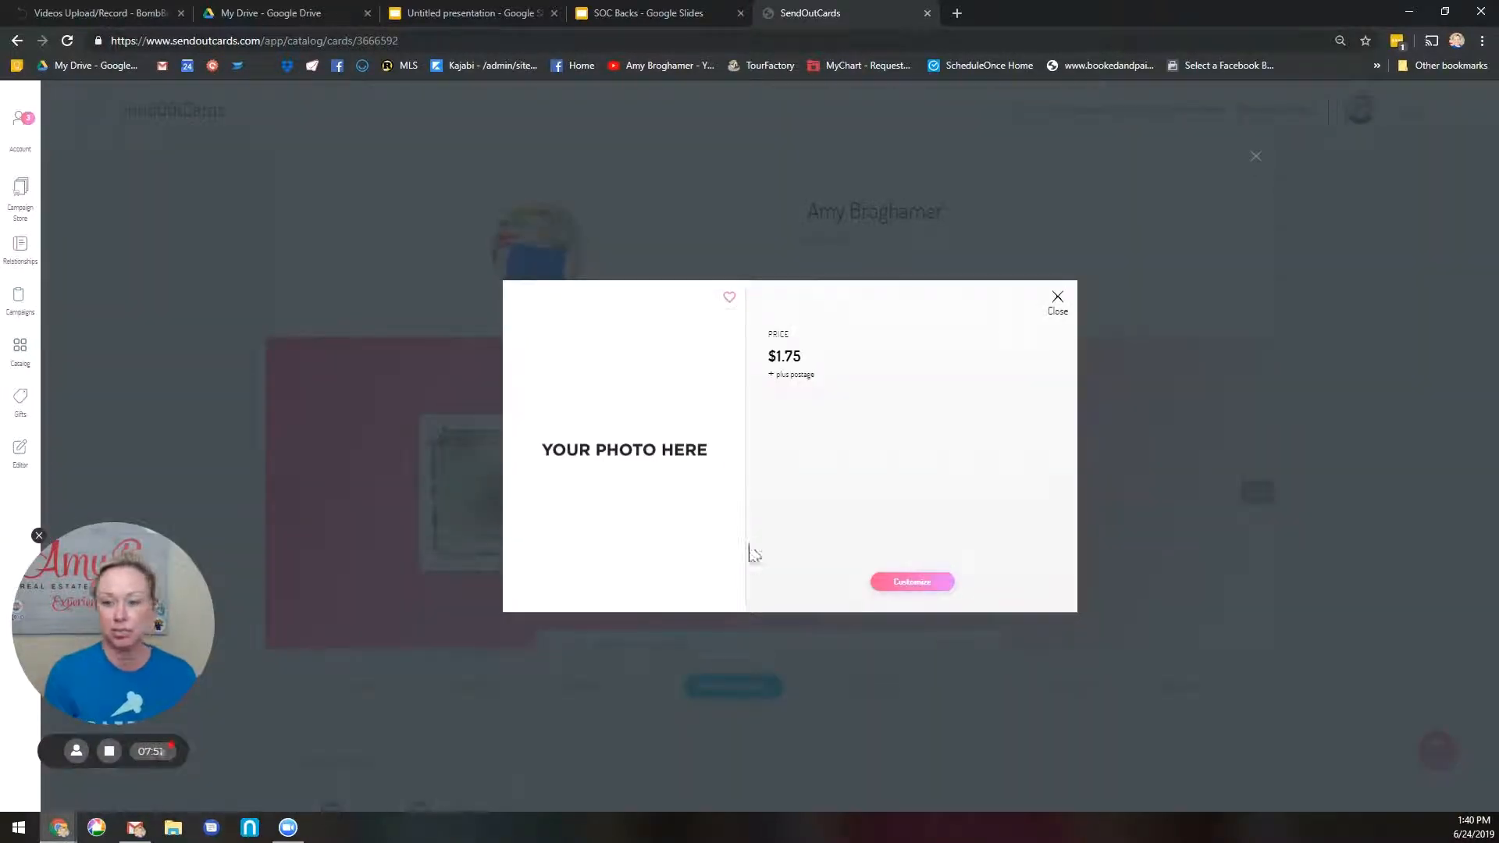
pyautogui.click(912, 585)
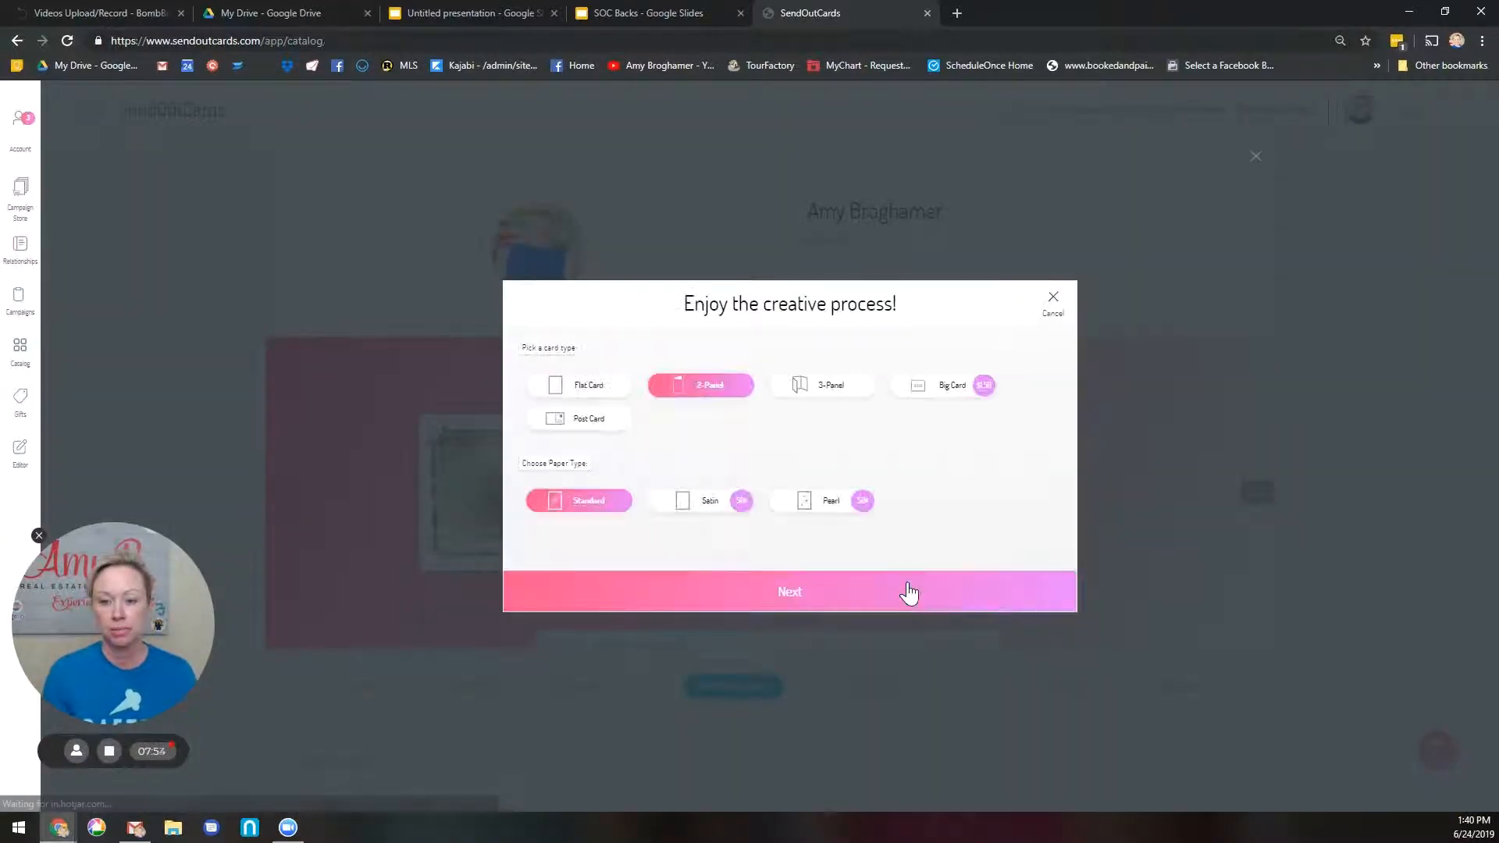
pyautogui.click(910, 594)
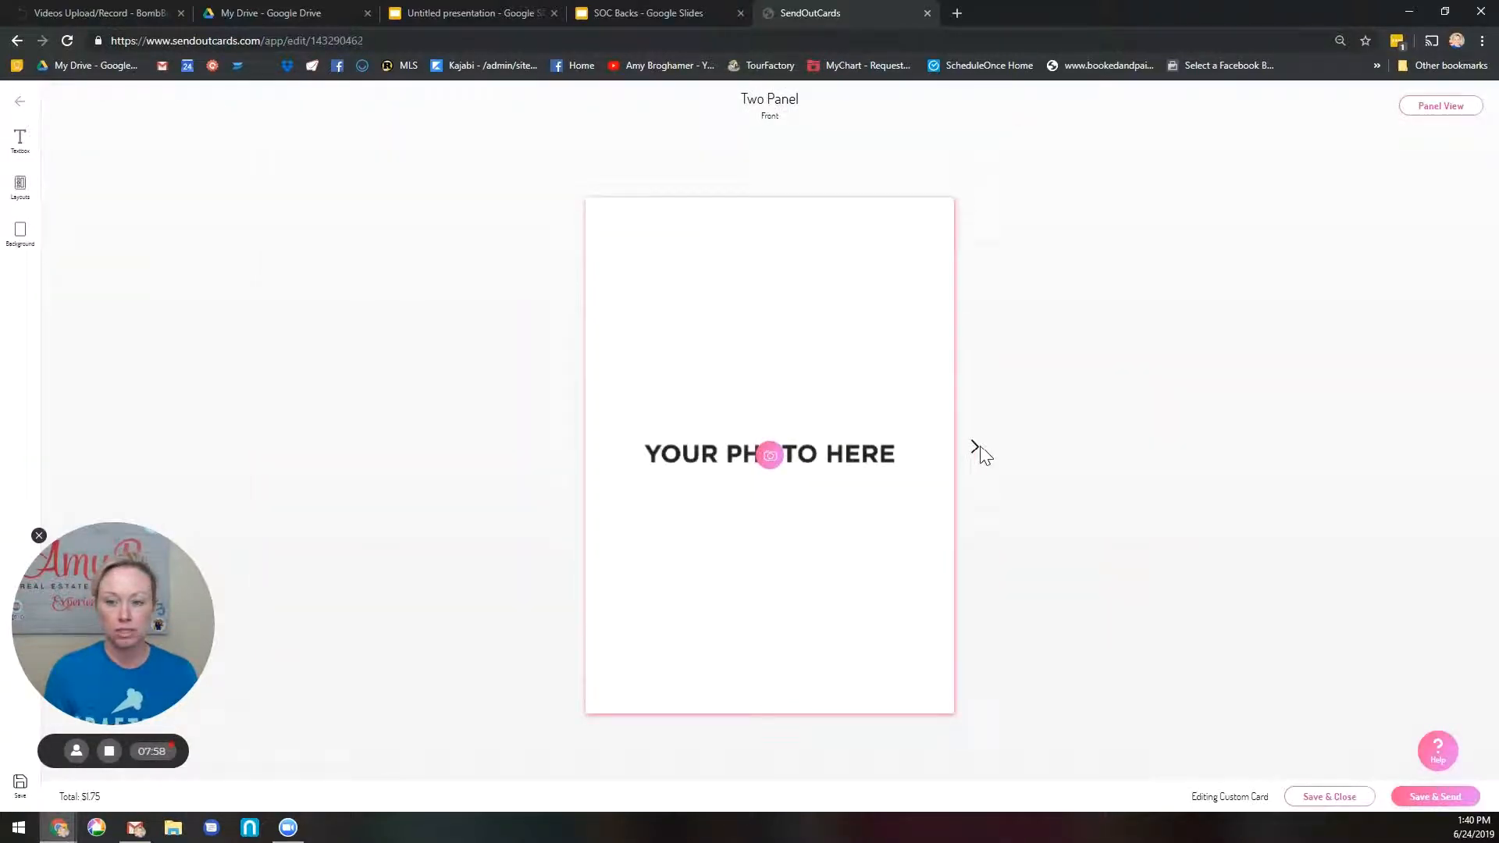
# Go past the inside pages to the card's back panel and bring up its layout choices.
pyautogui.click(976, 446)
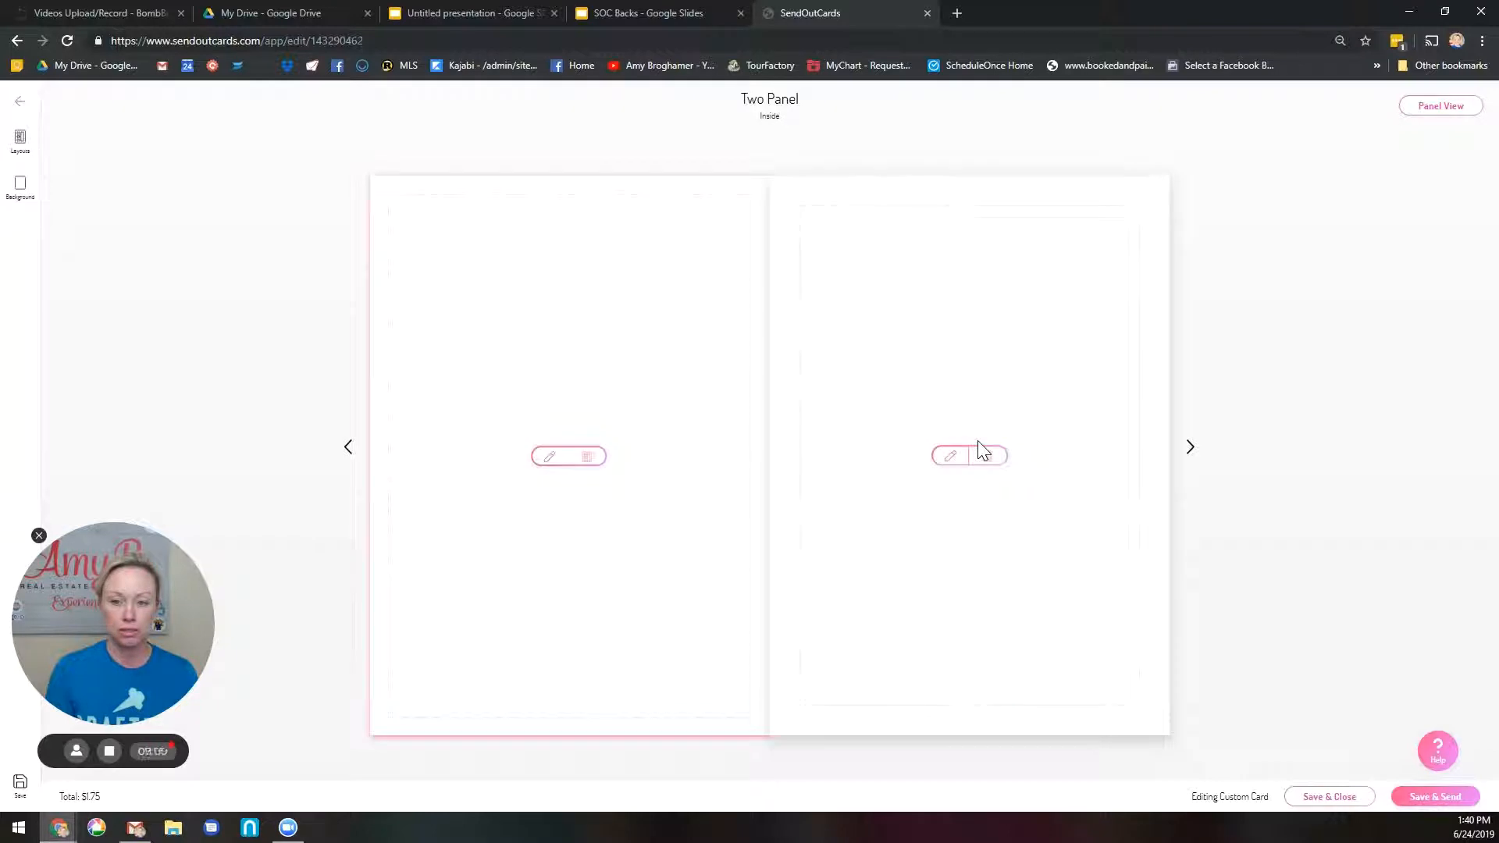
pyautogui.click(1190, 448)
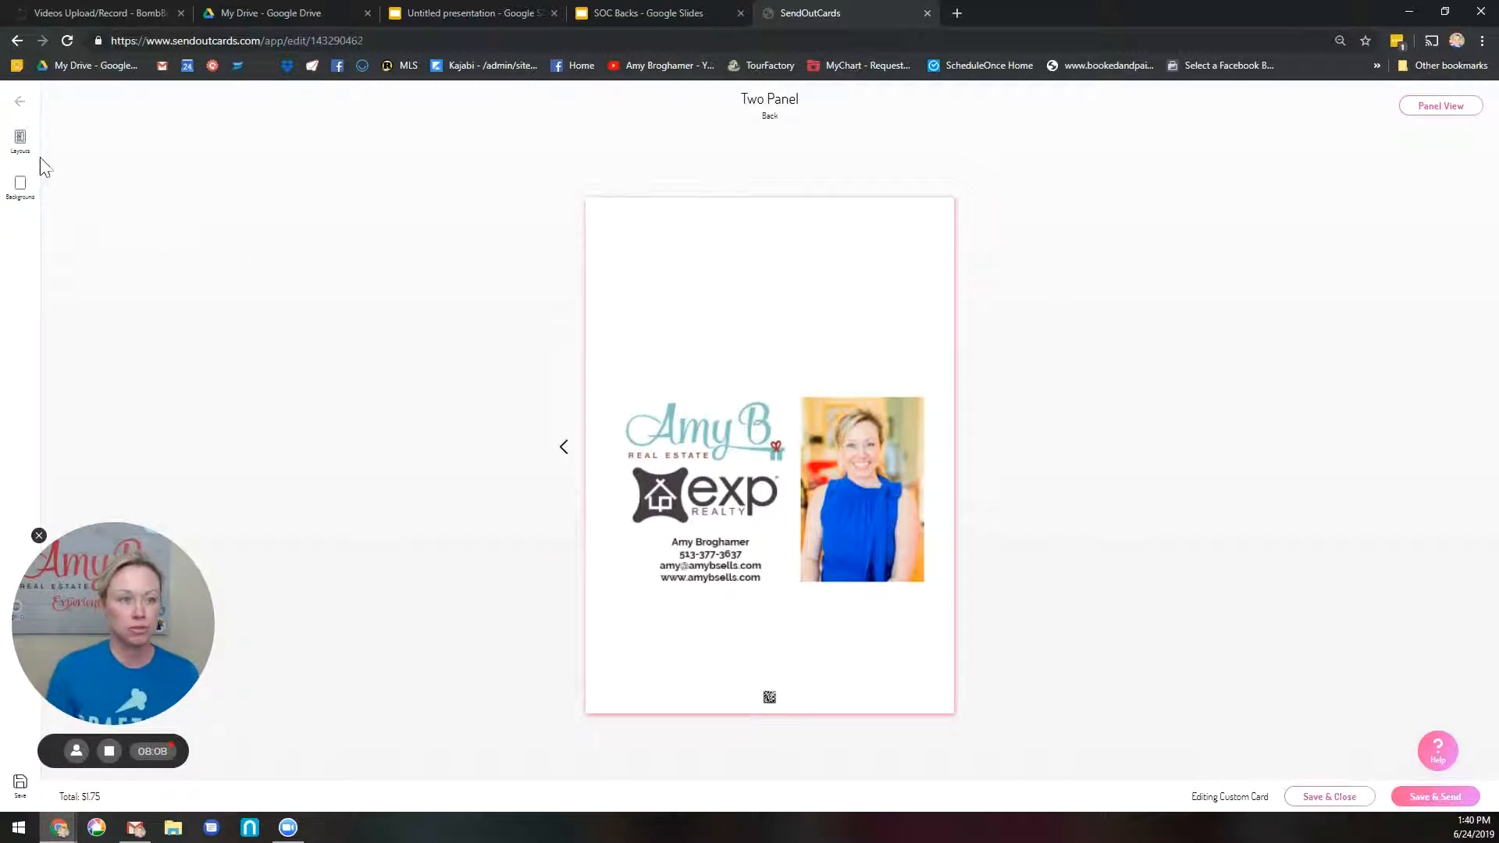
pyautogui.click(21, 141)
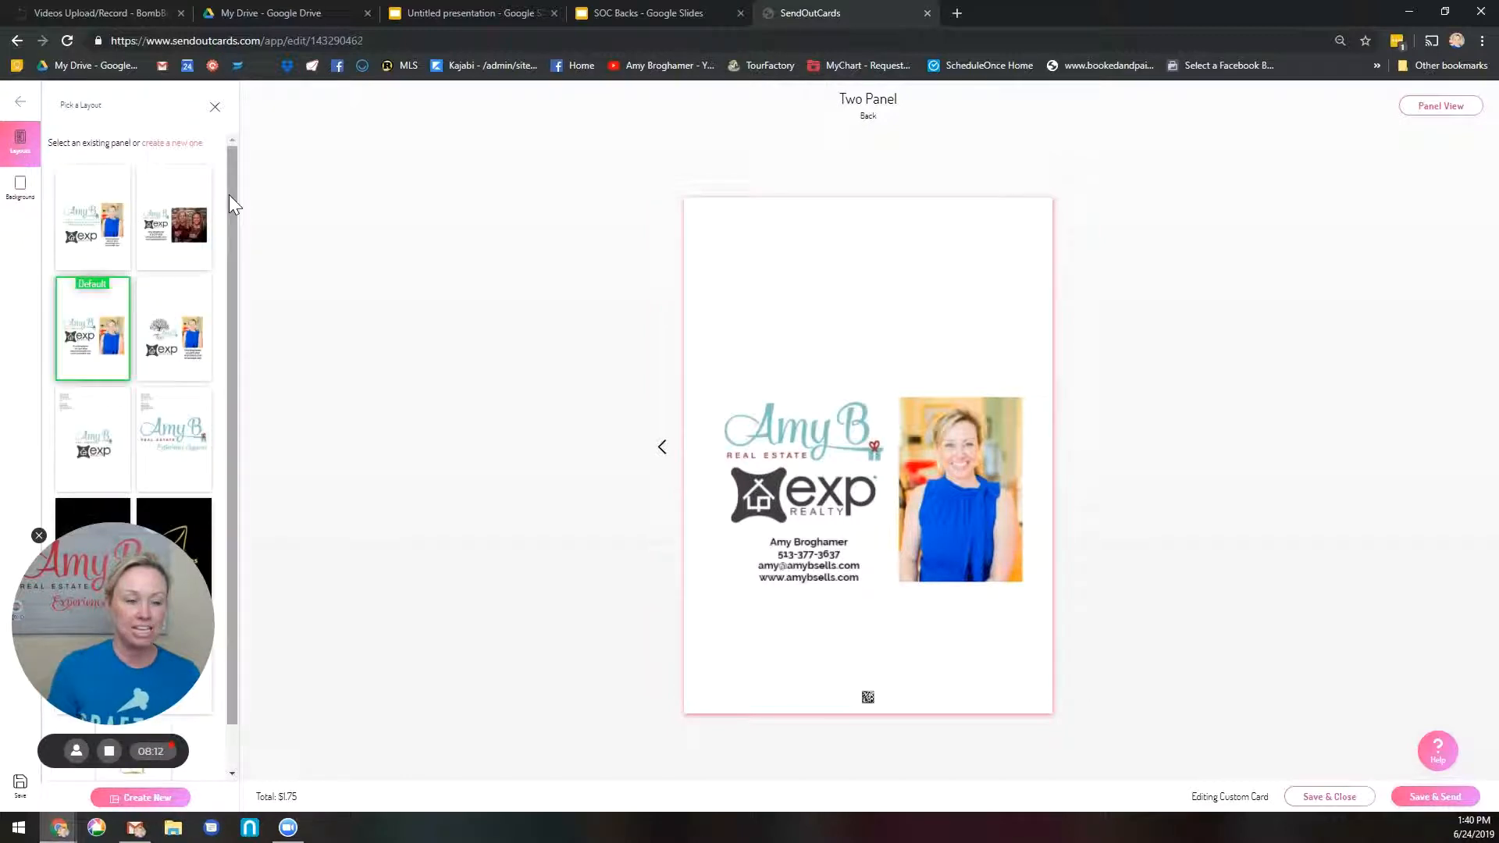
pyautogui.moveTo(113, 622); pyautogui.dragTo(1352, 498)
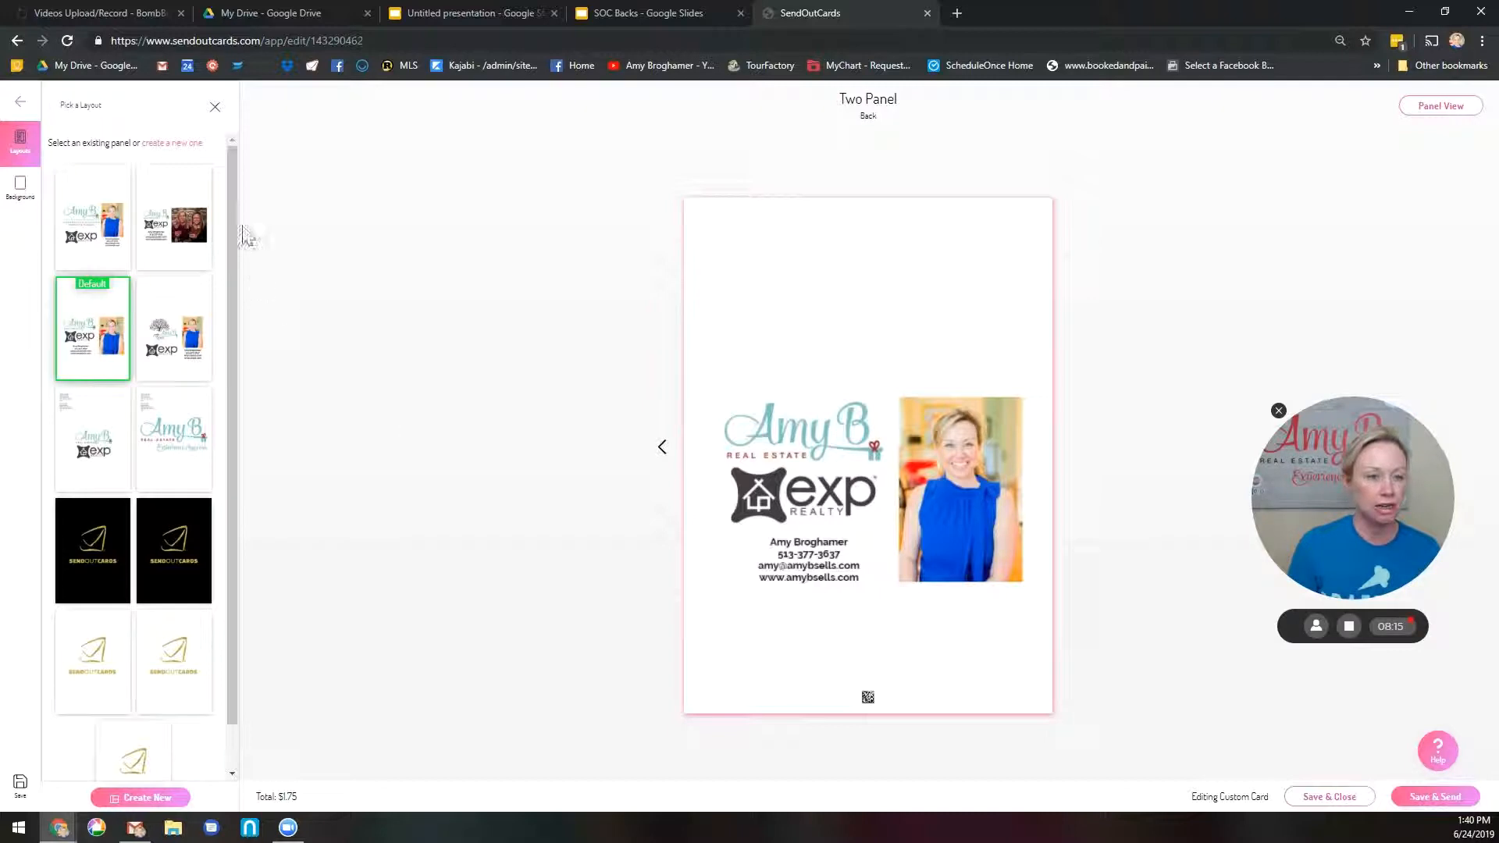
# Preview the different existing back-panel layouts with logos and photos on the card, and look through the rest of the list.
pyautogui.click(84, 231)
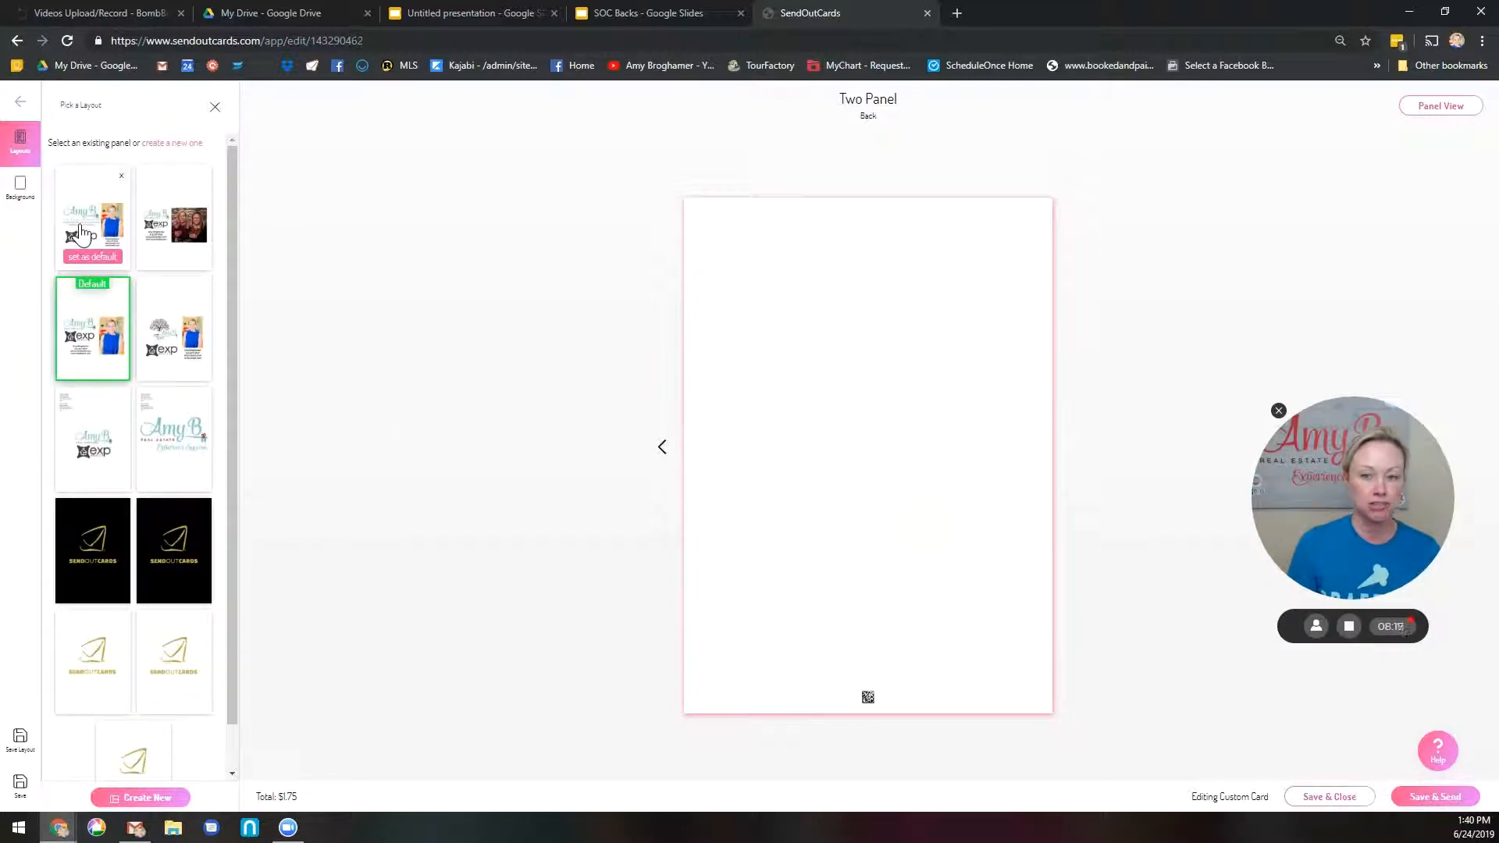
pyautogui.click(154, 237)
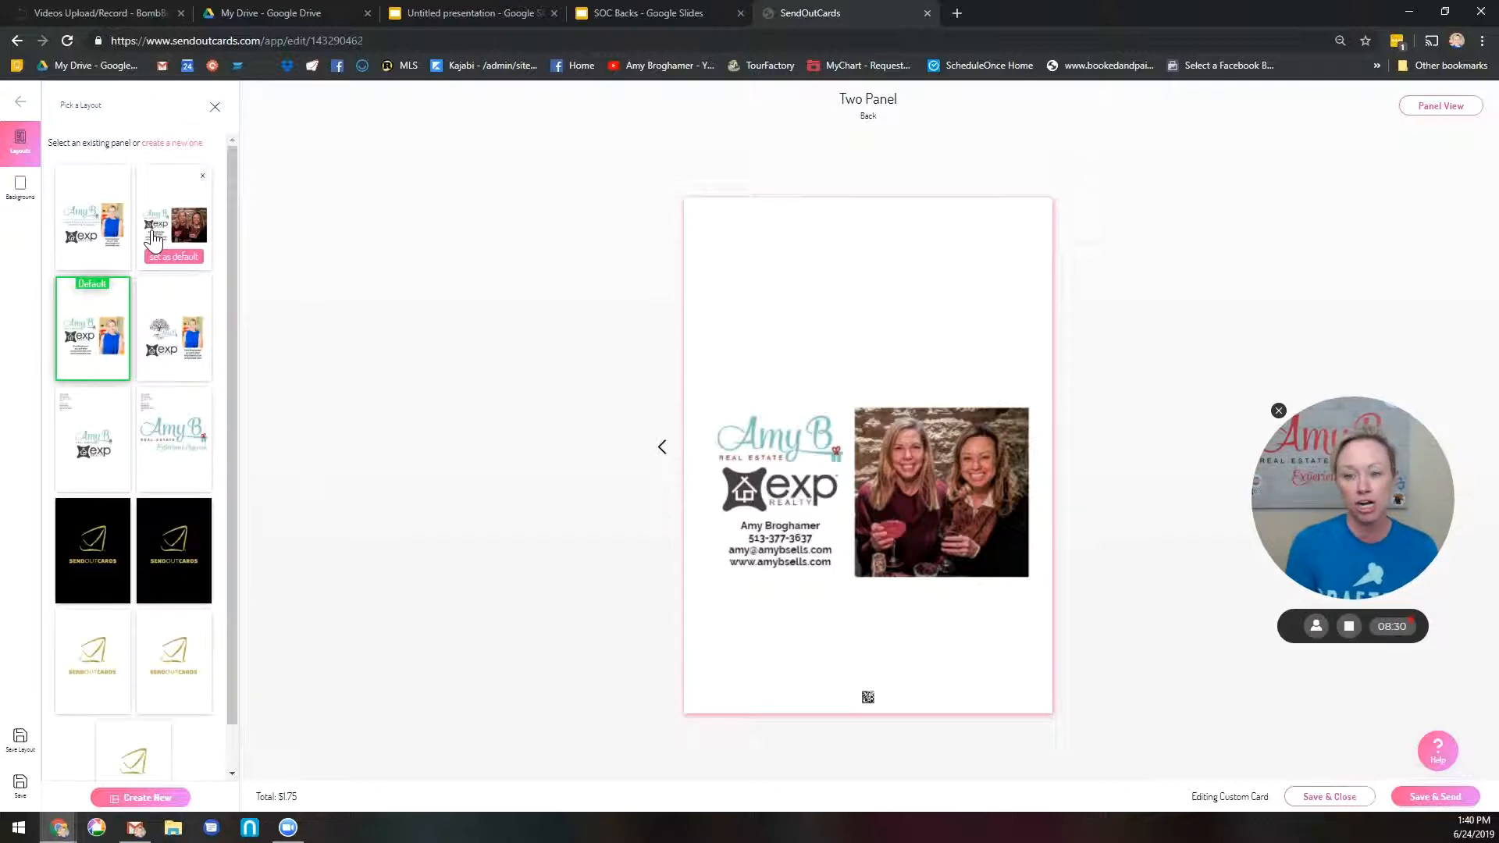
pyautogui.click(103, 360)
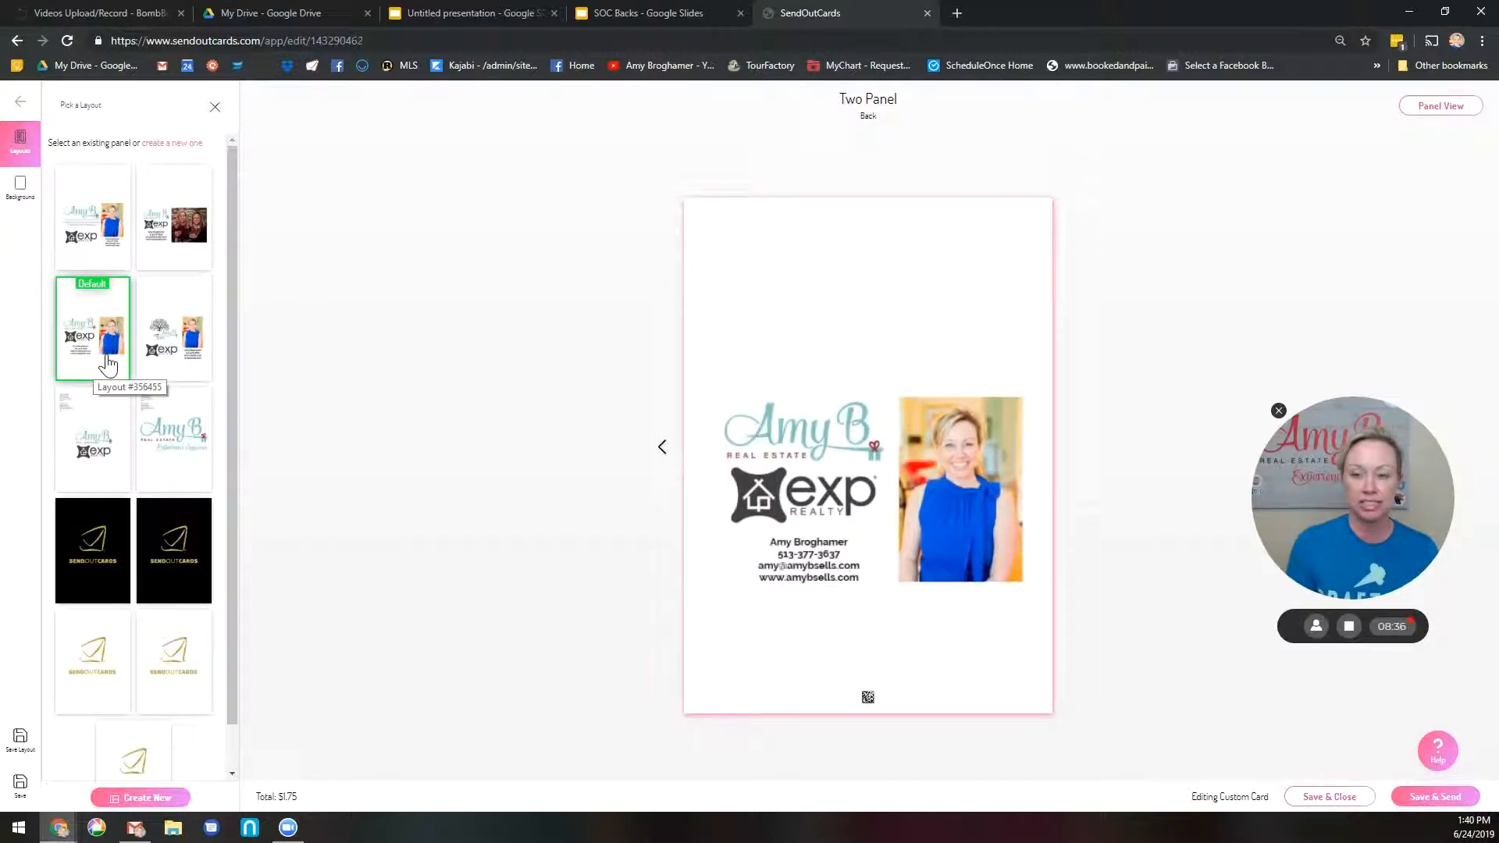
pyautogui.click(169, 353)
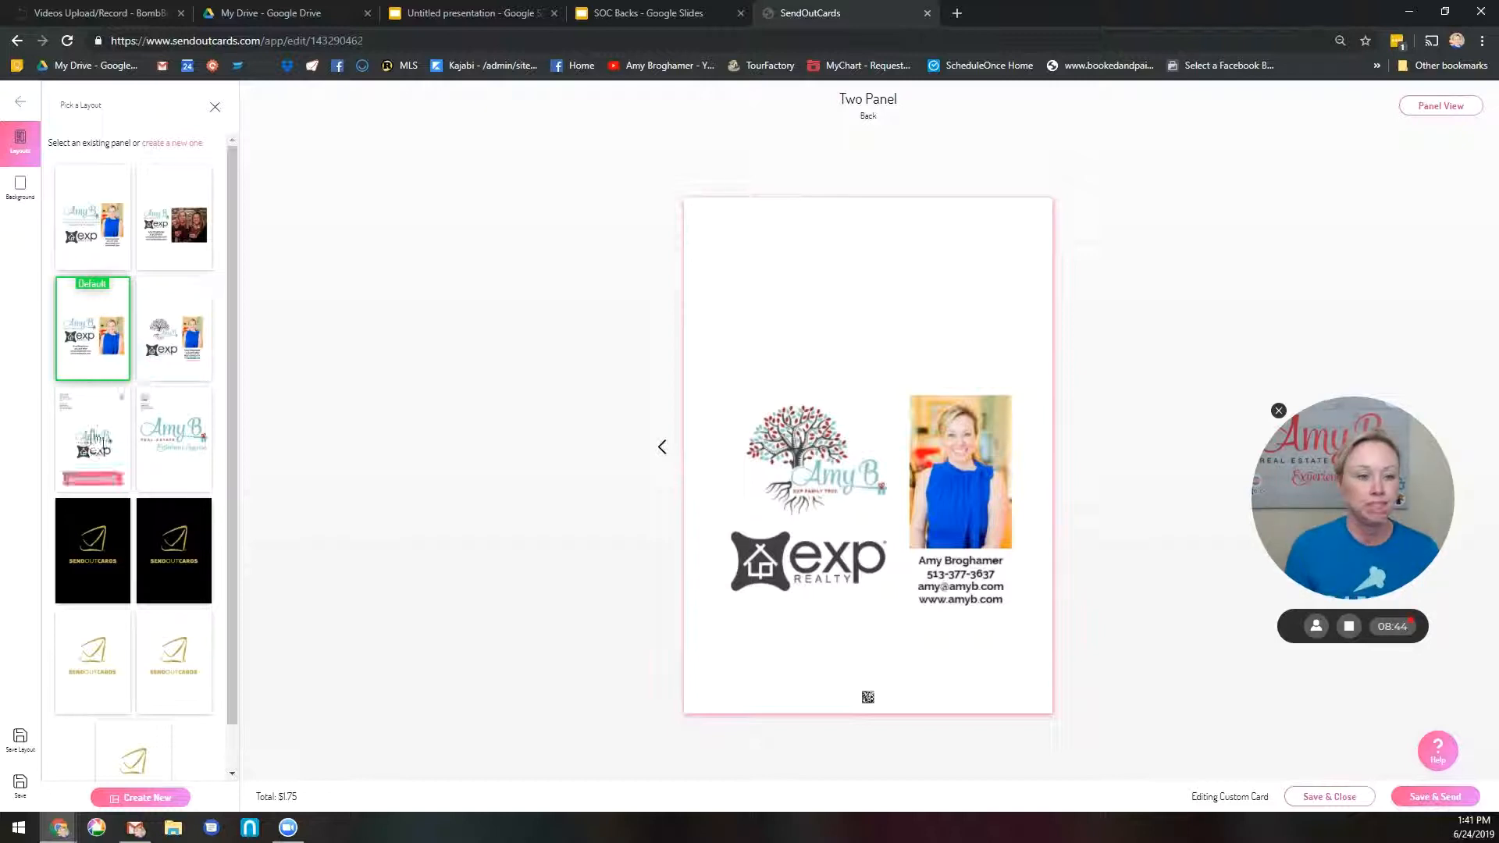
pyautogui.click(95, 459)
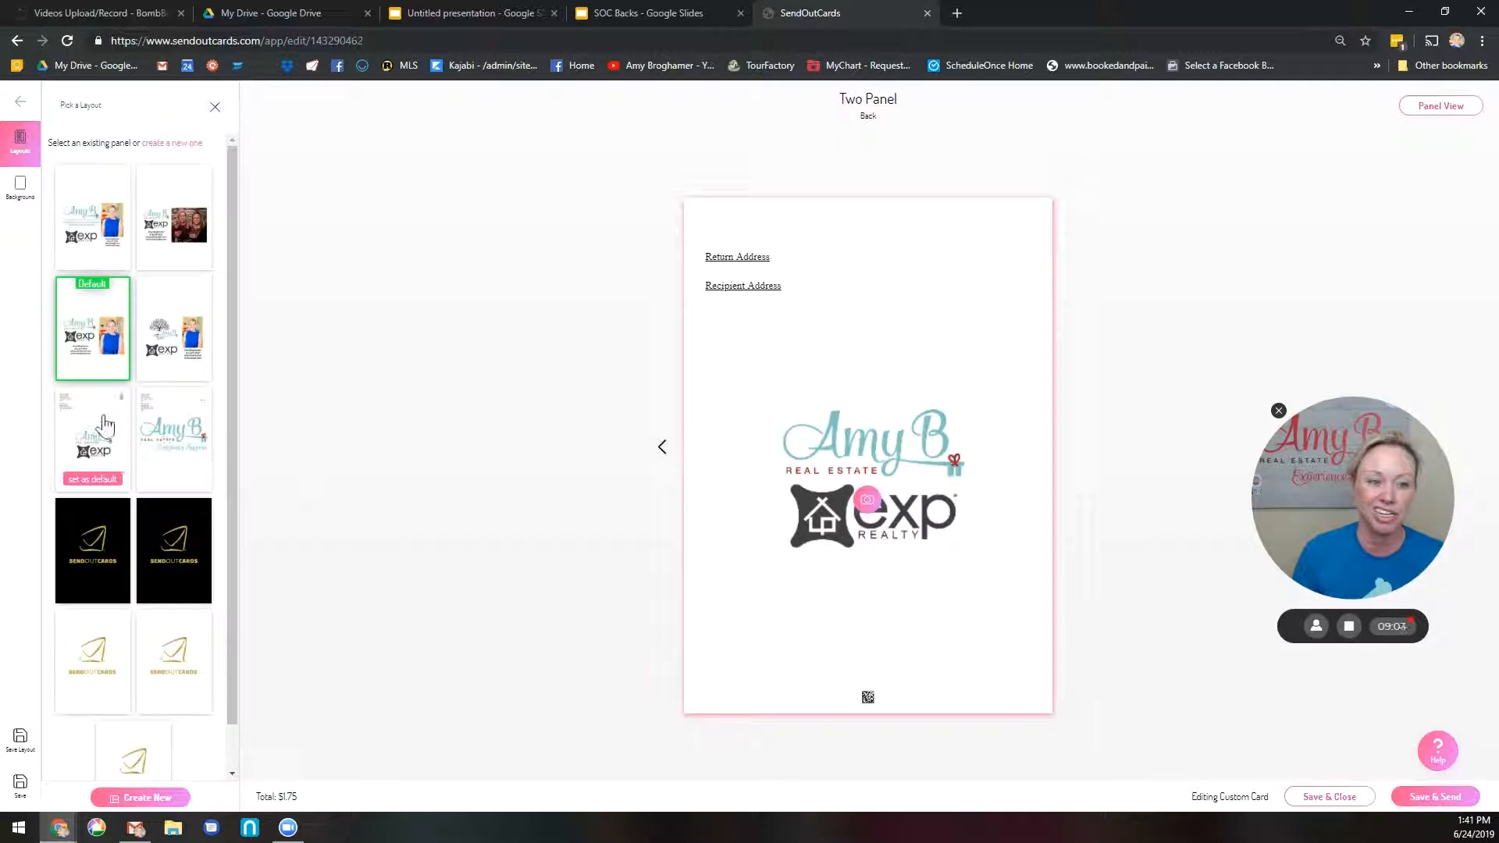
pyautogui.click(166, 436)
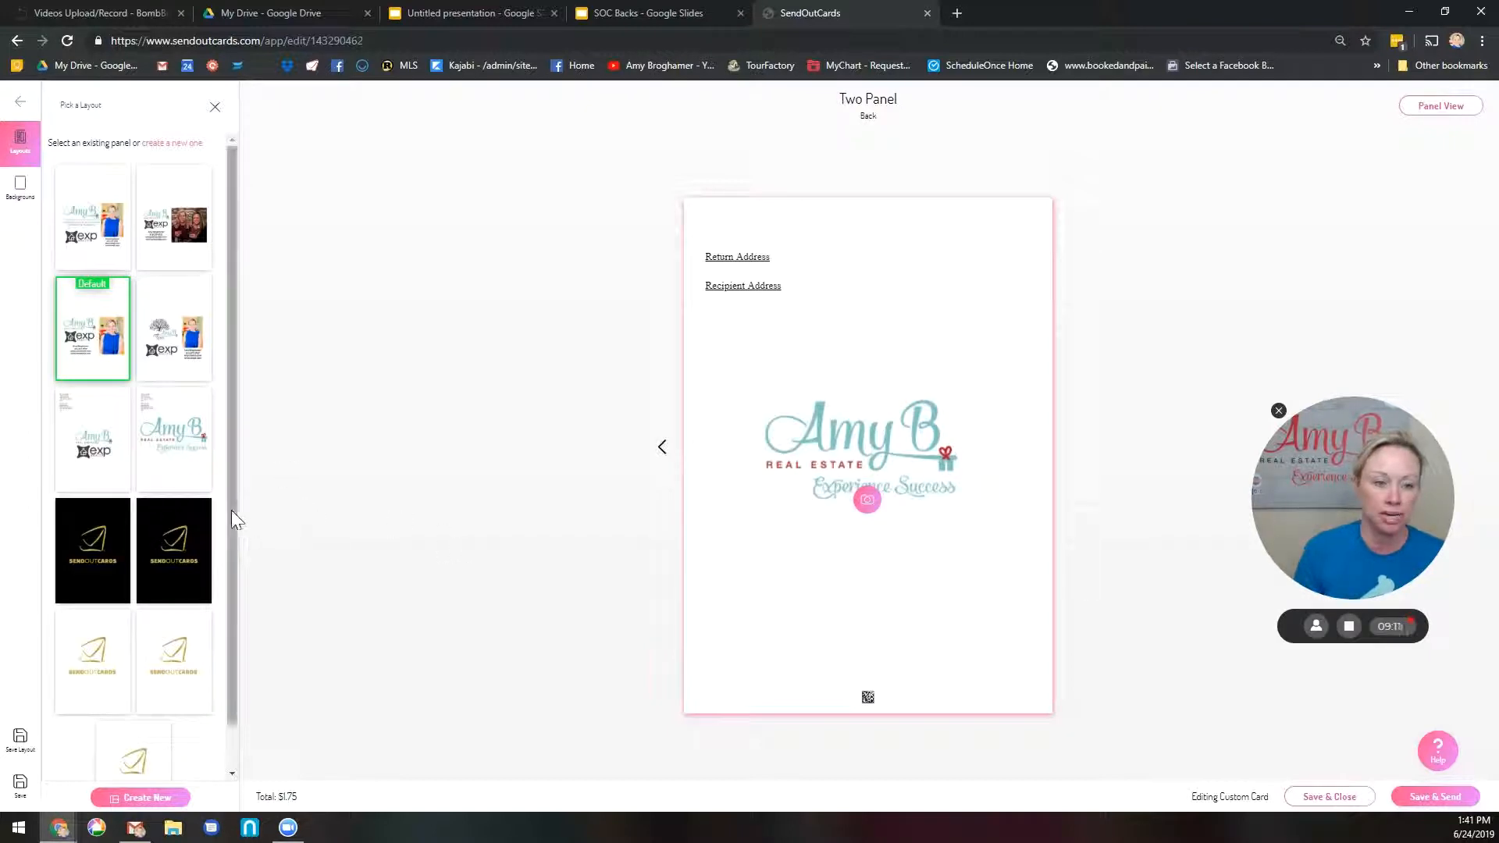
pyautogui.moveTo(231, 509); pyautogui.dragTo(228, 620)
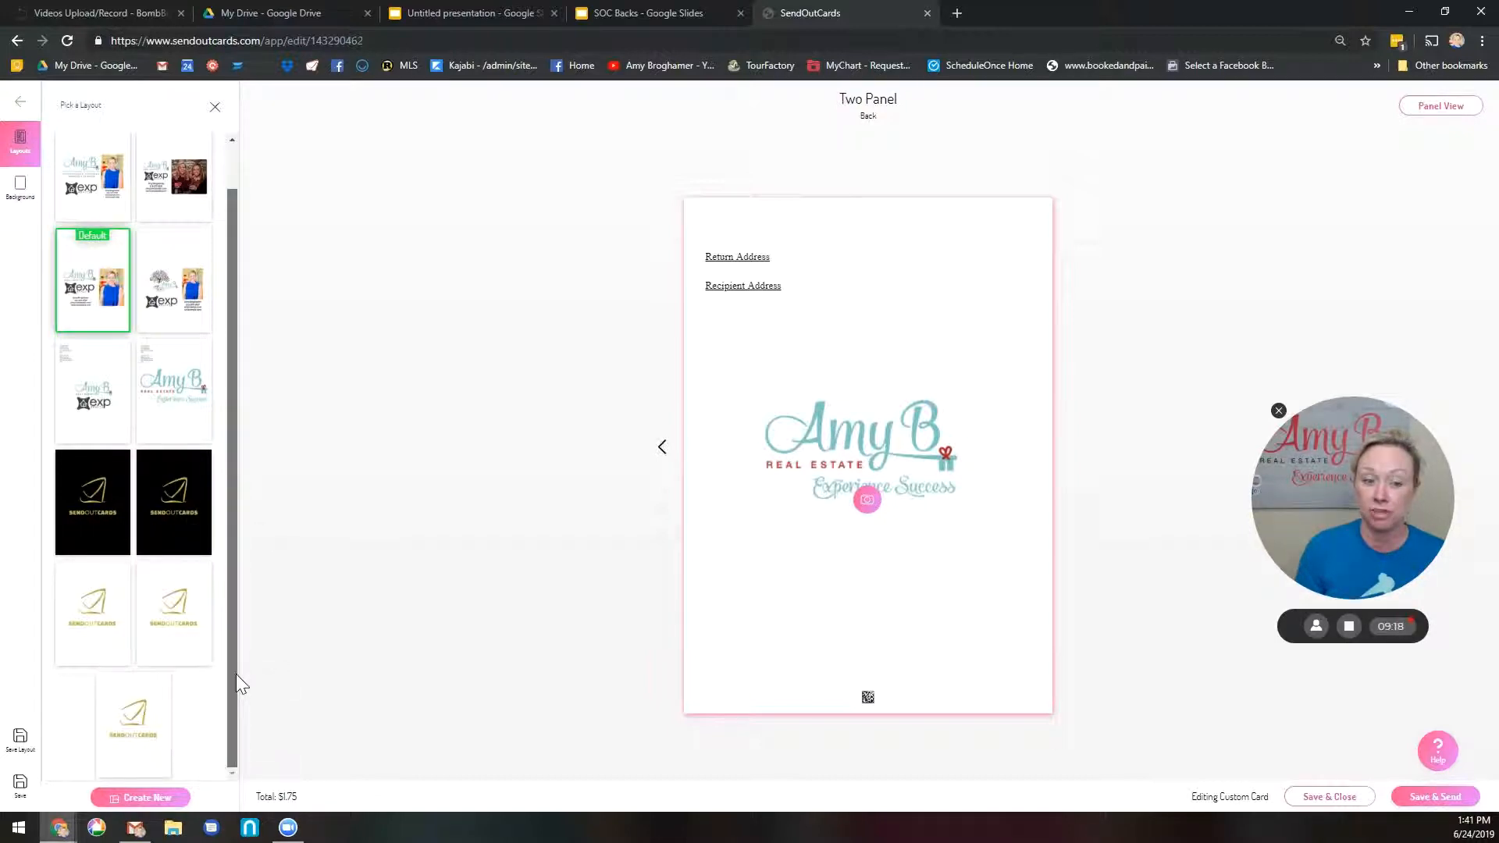
pyautogui.scroll(1, 236, 673)
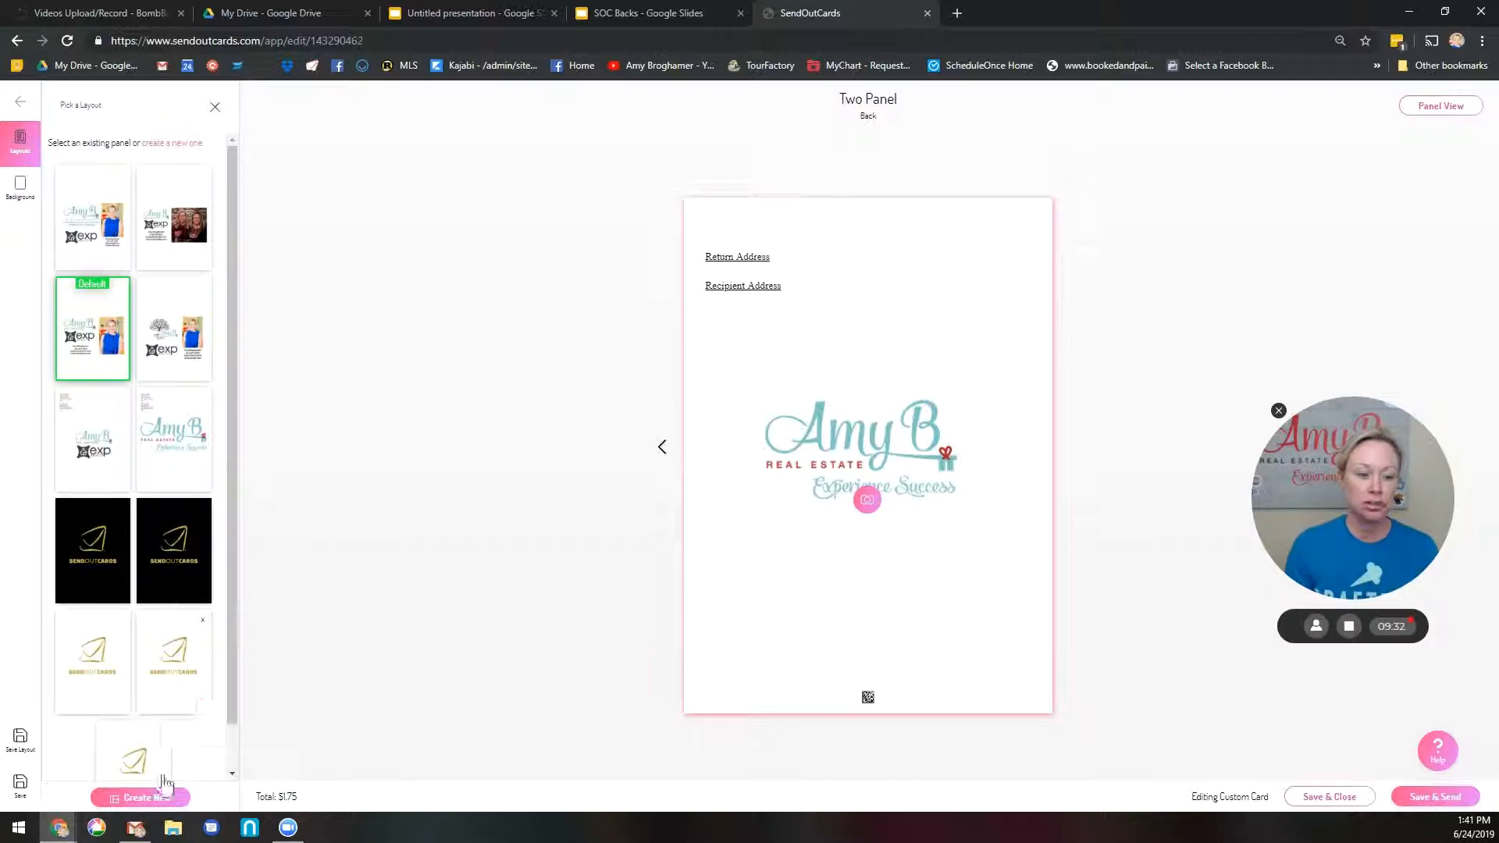
# Create a new custom back panel using the layout with a single full-panel image area.
pyautogui.click(147, 798)
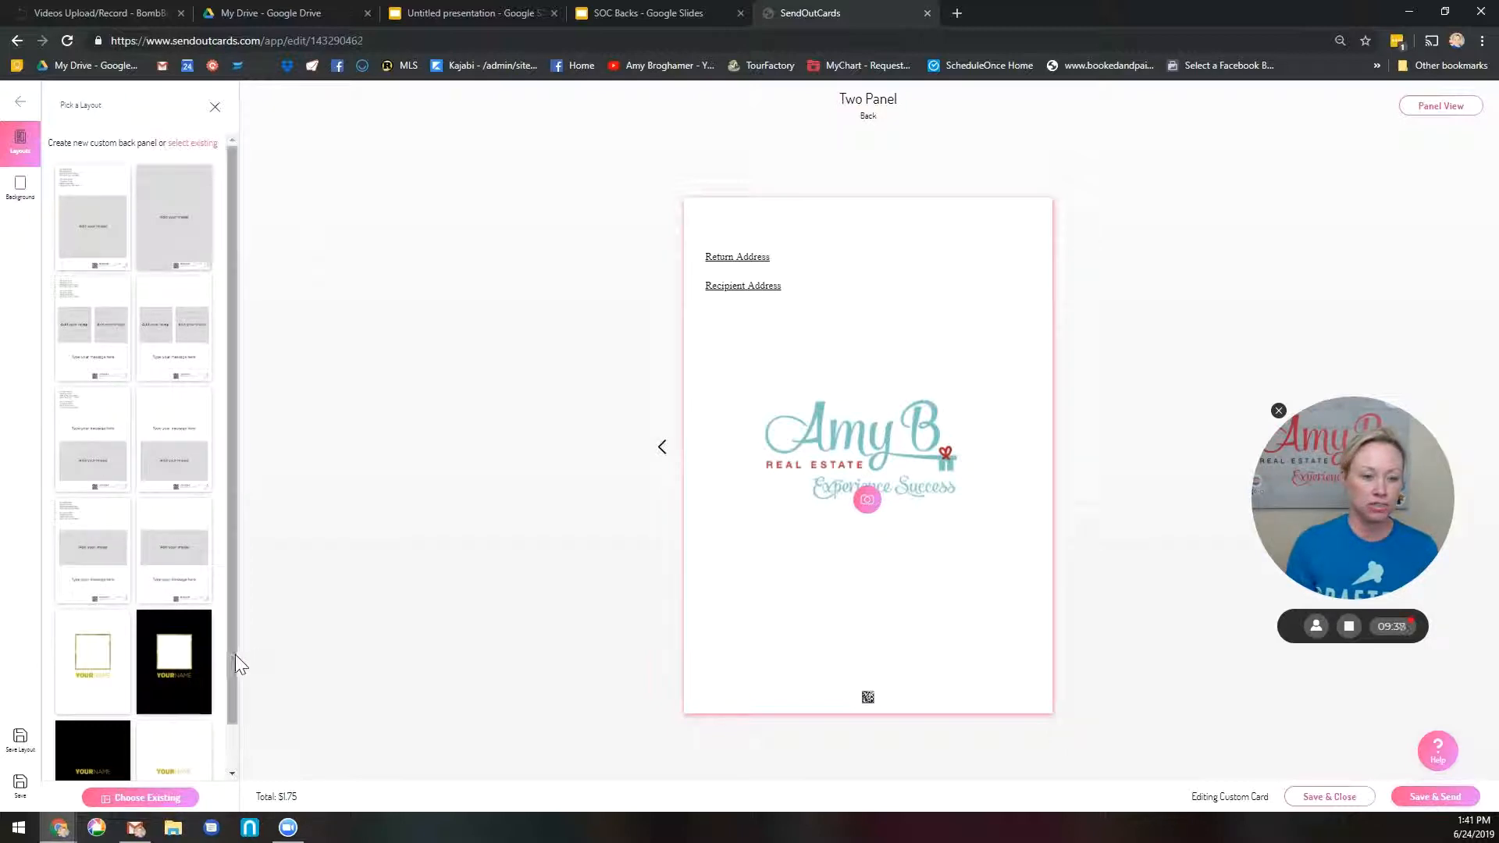
pyautogui.moveTo(232, 658)
pyautogui.mouseDown()
pyautogui.moveTo(229, 730)
pyautogui.moveTo(224, 648)
pyautogui.mouseUp()
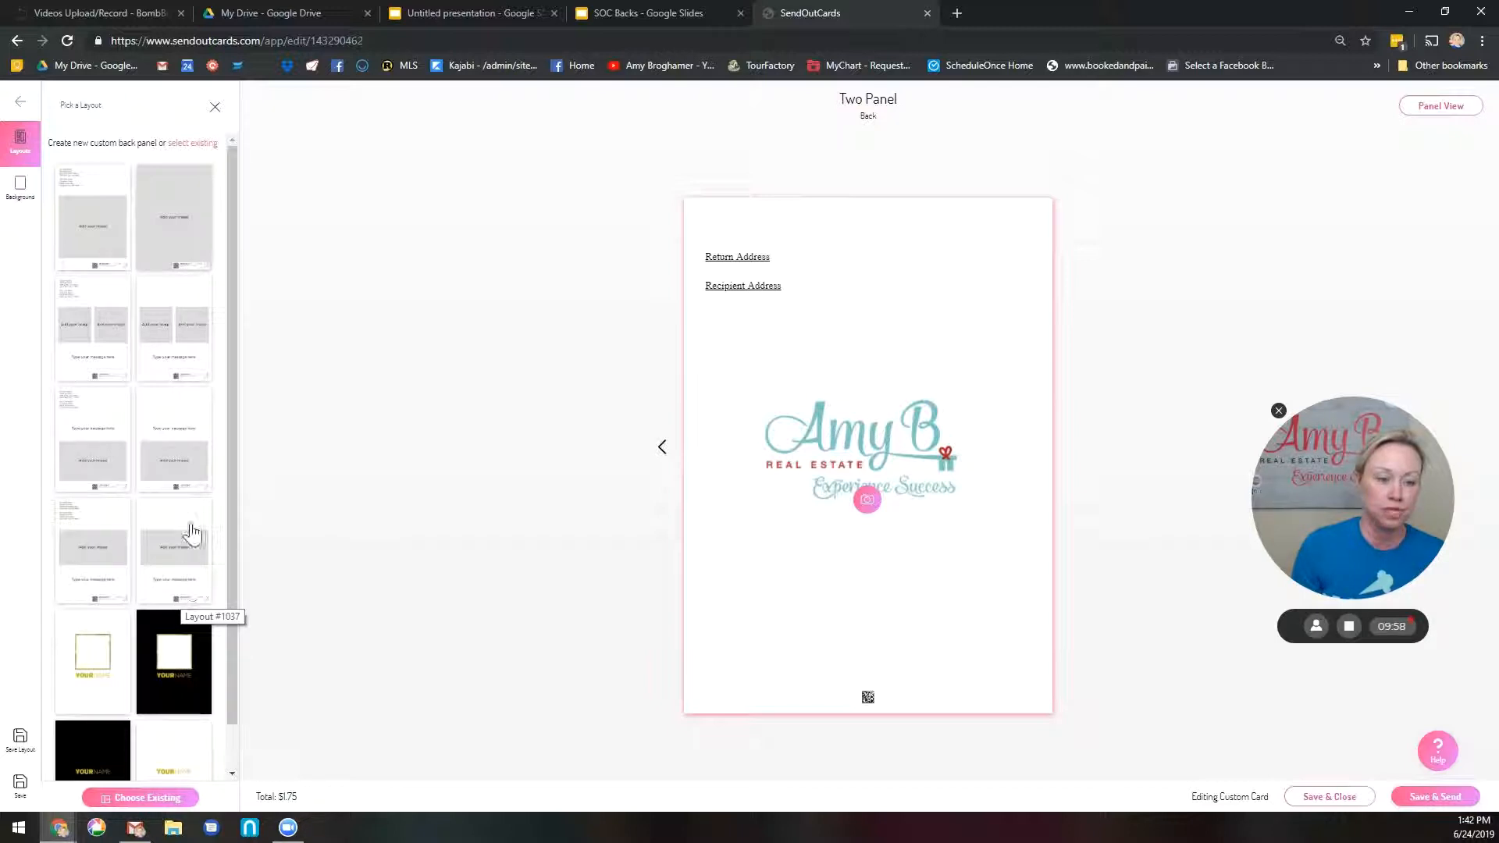
pyautogui.click(177, 211)
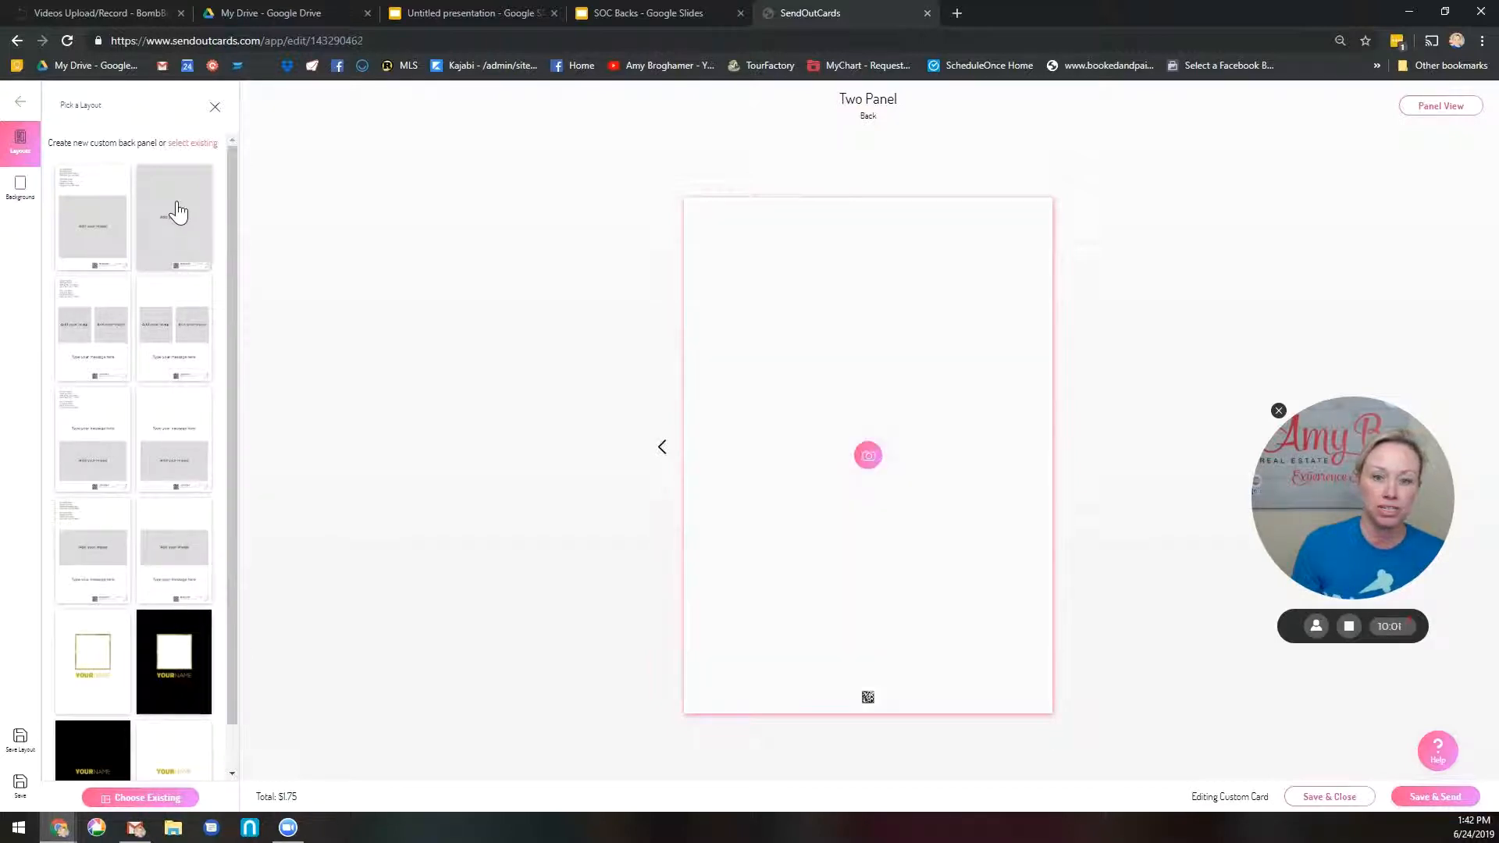
# Upload the BACK.jpg file prefixed with the realtor's first name into the back panel's image area.
pyautogui.click(868, 459)
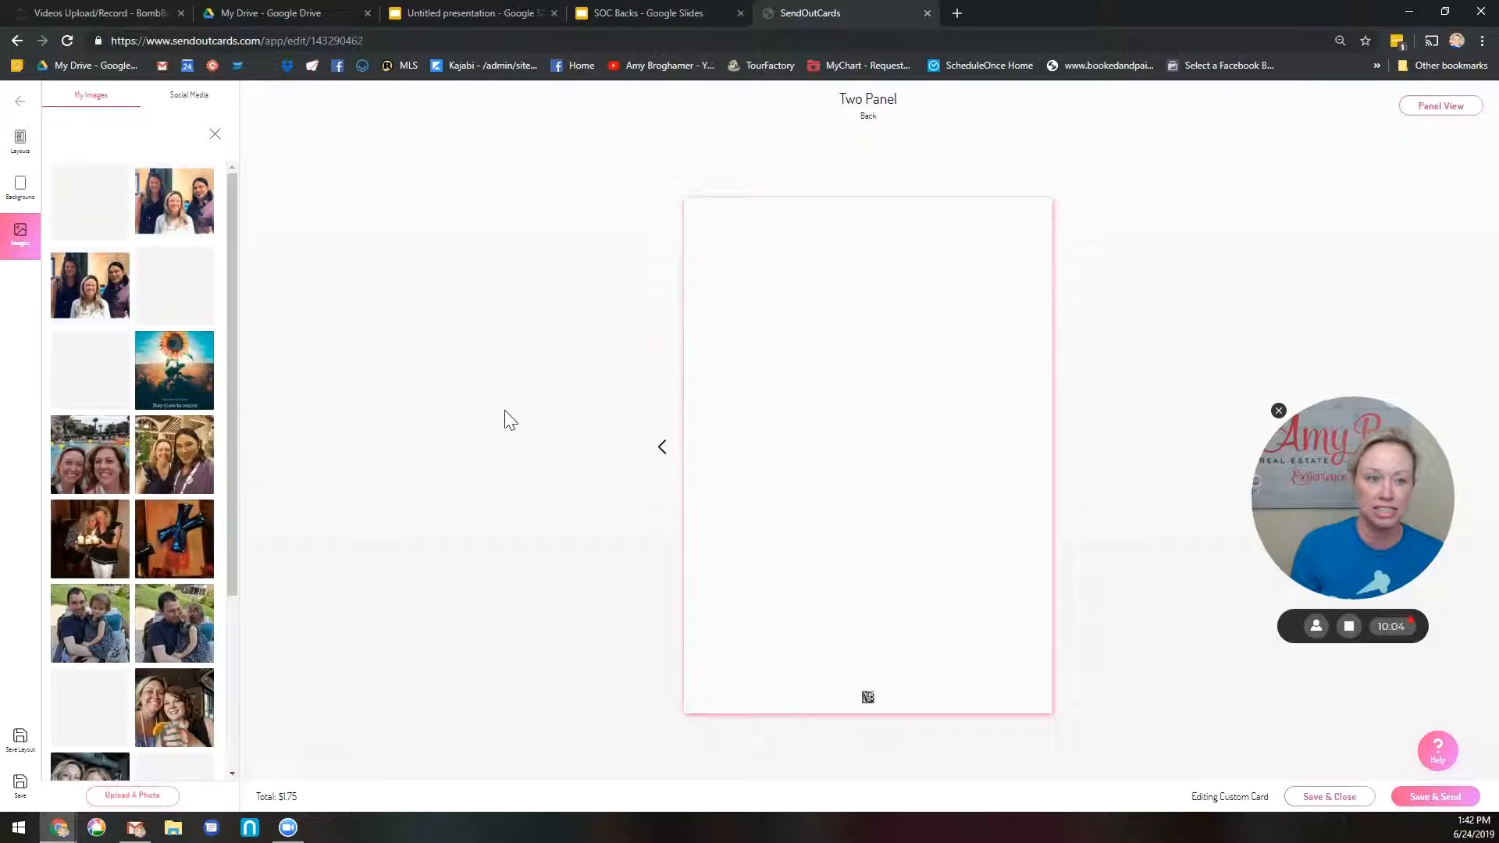
pyautogui.click(137, 798)
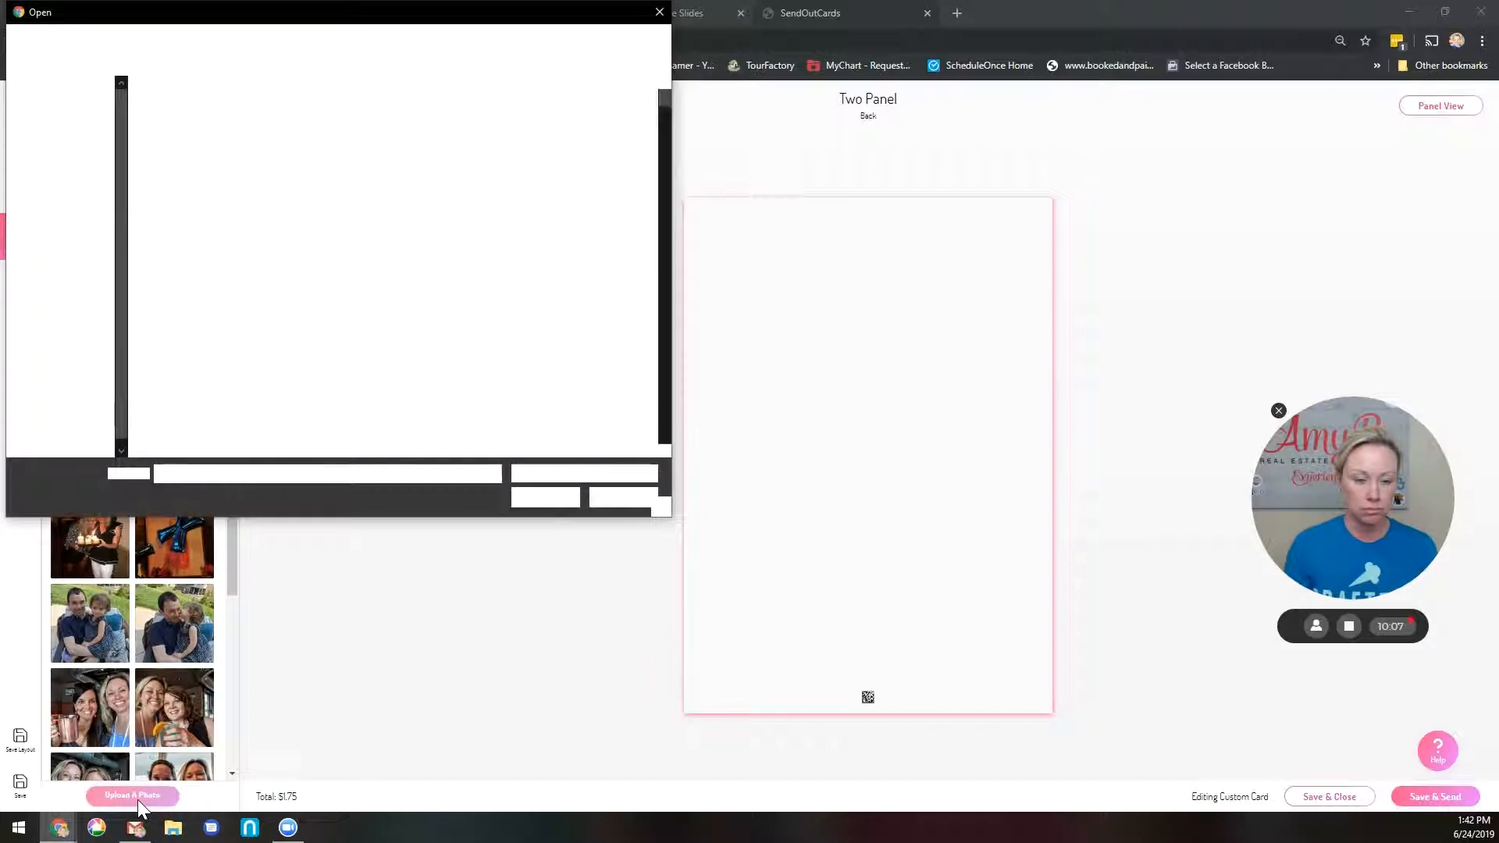
pyautogui.write('jessic')
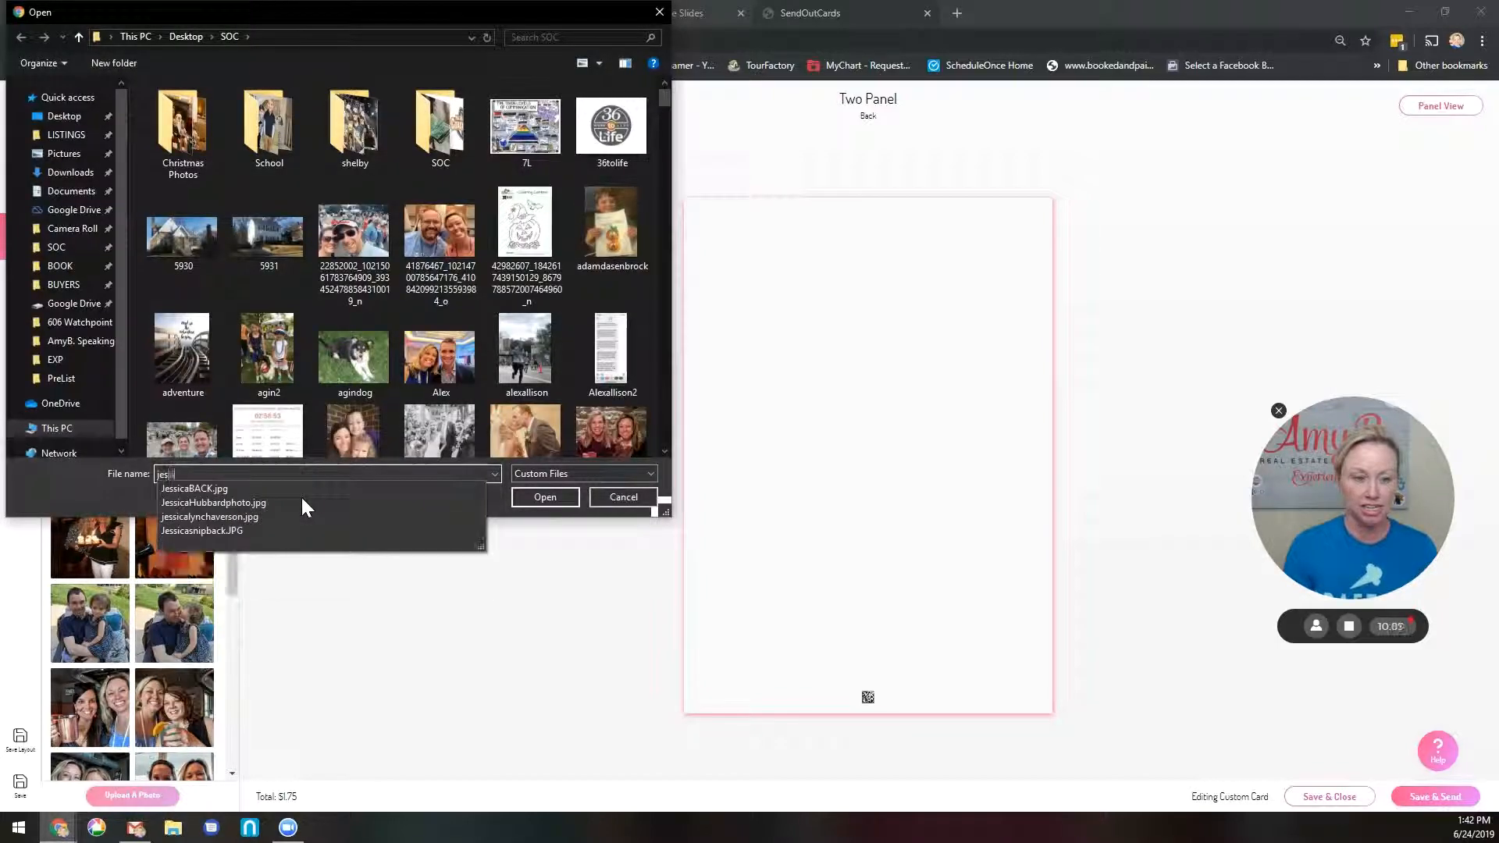
pyautogui.click(276, 488)
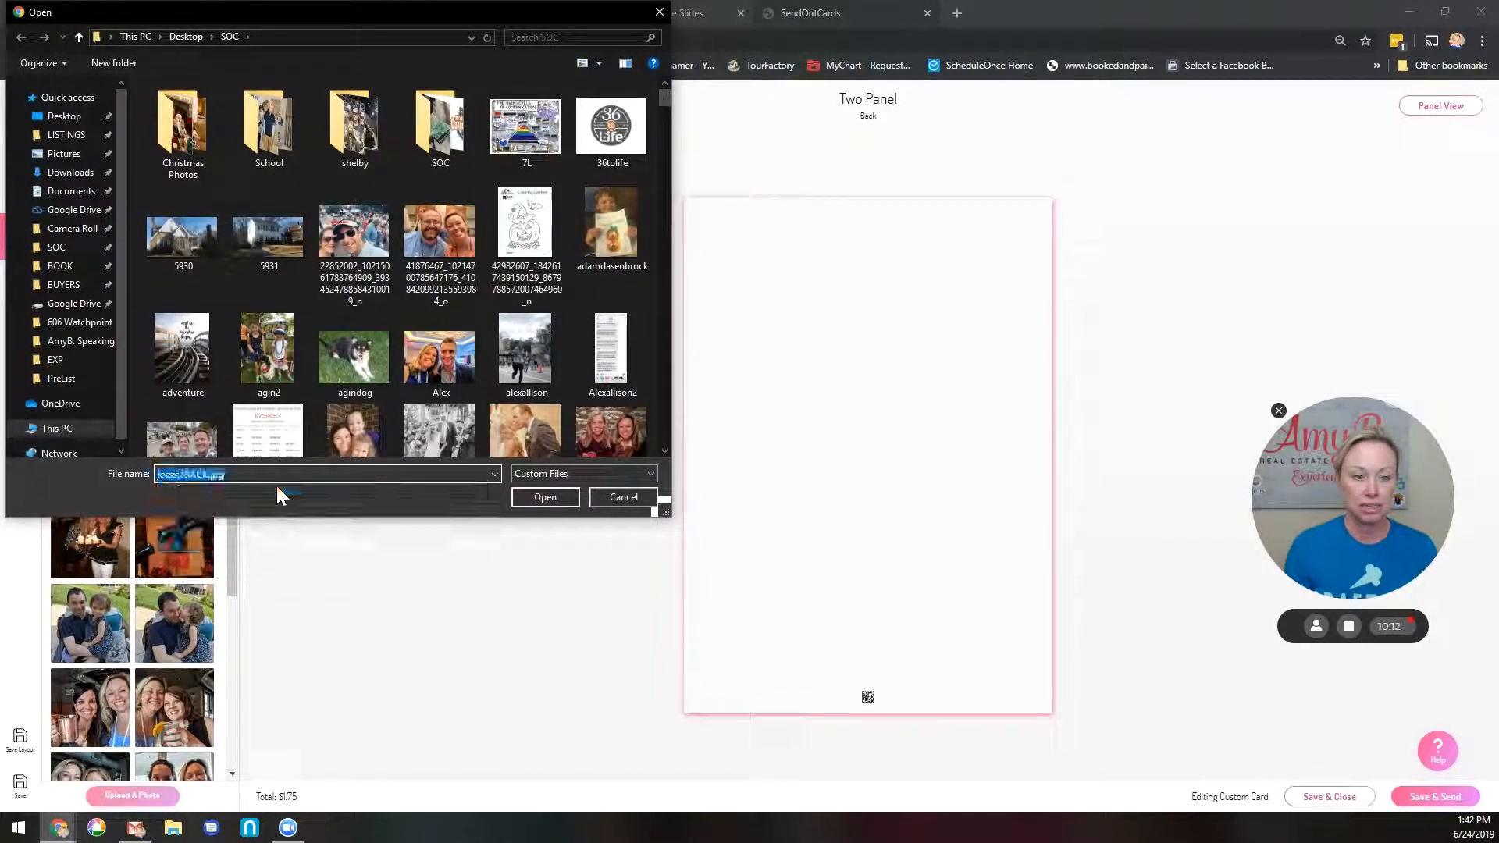
pyautogui.click(539, 497)
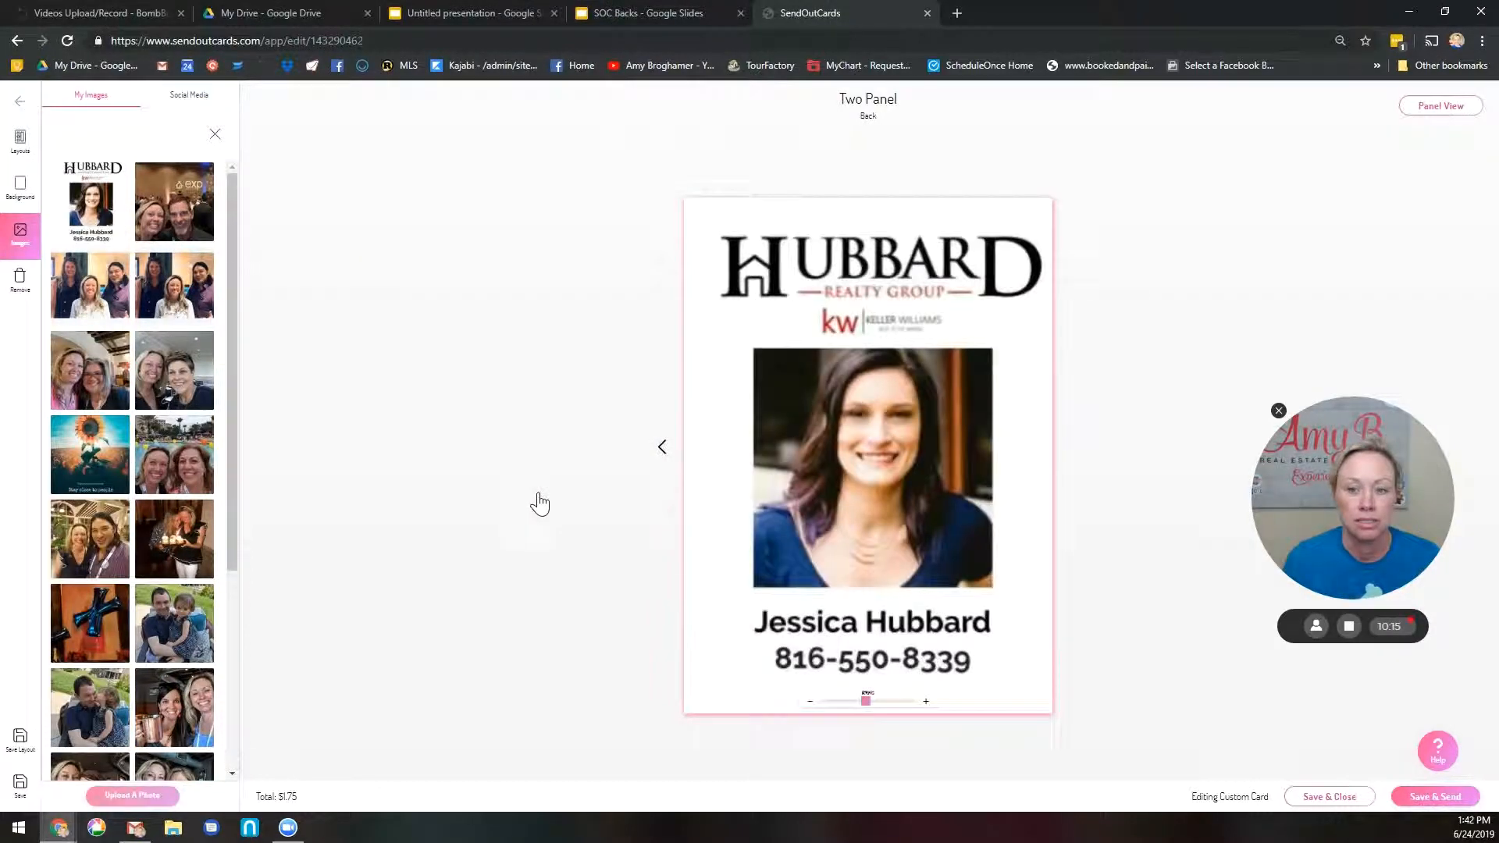
# Scale the uploaded realtor image down until its logo spans about half the back panel's width.
pyautogui.click(809, 704)
pyautogui.click(810, 704)
pyautogui.click(809, 704)
pyautogui.click(810, 704)
pyautogui.click(809, 704)
pyautogui.click(810, 704)
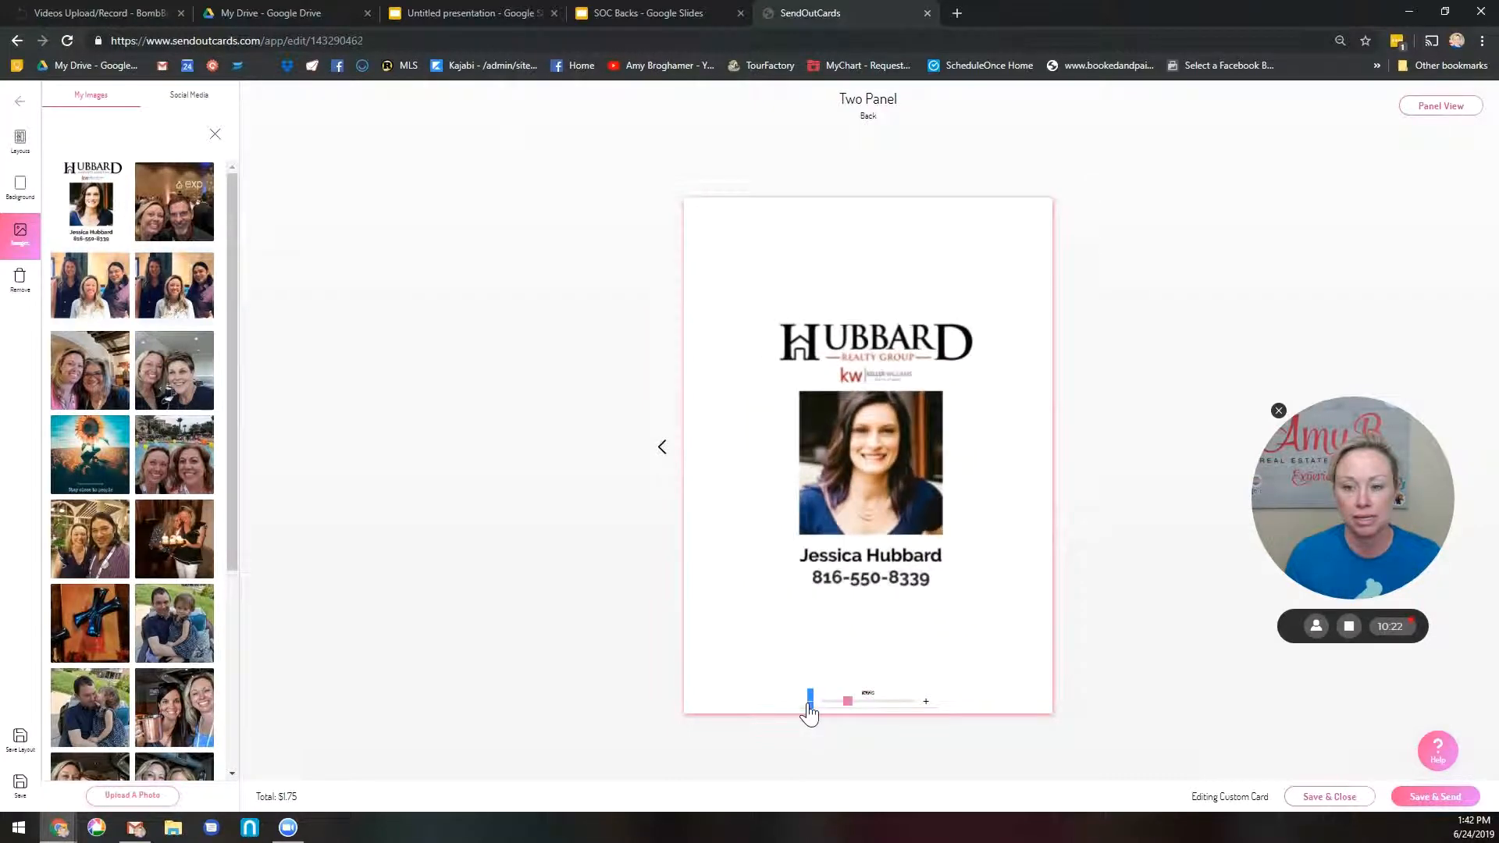
pyautogui.click(810, 704)
pyautogui.click(809, 704)
pyautogui.click(810, 705)
pyautogui.click(810, 704)
pyautogui.click(810, 704)
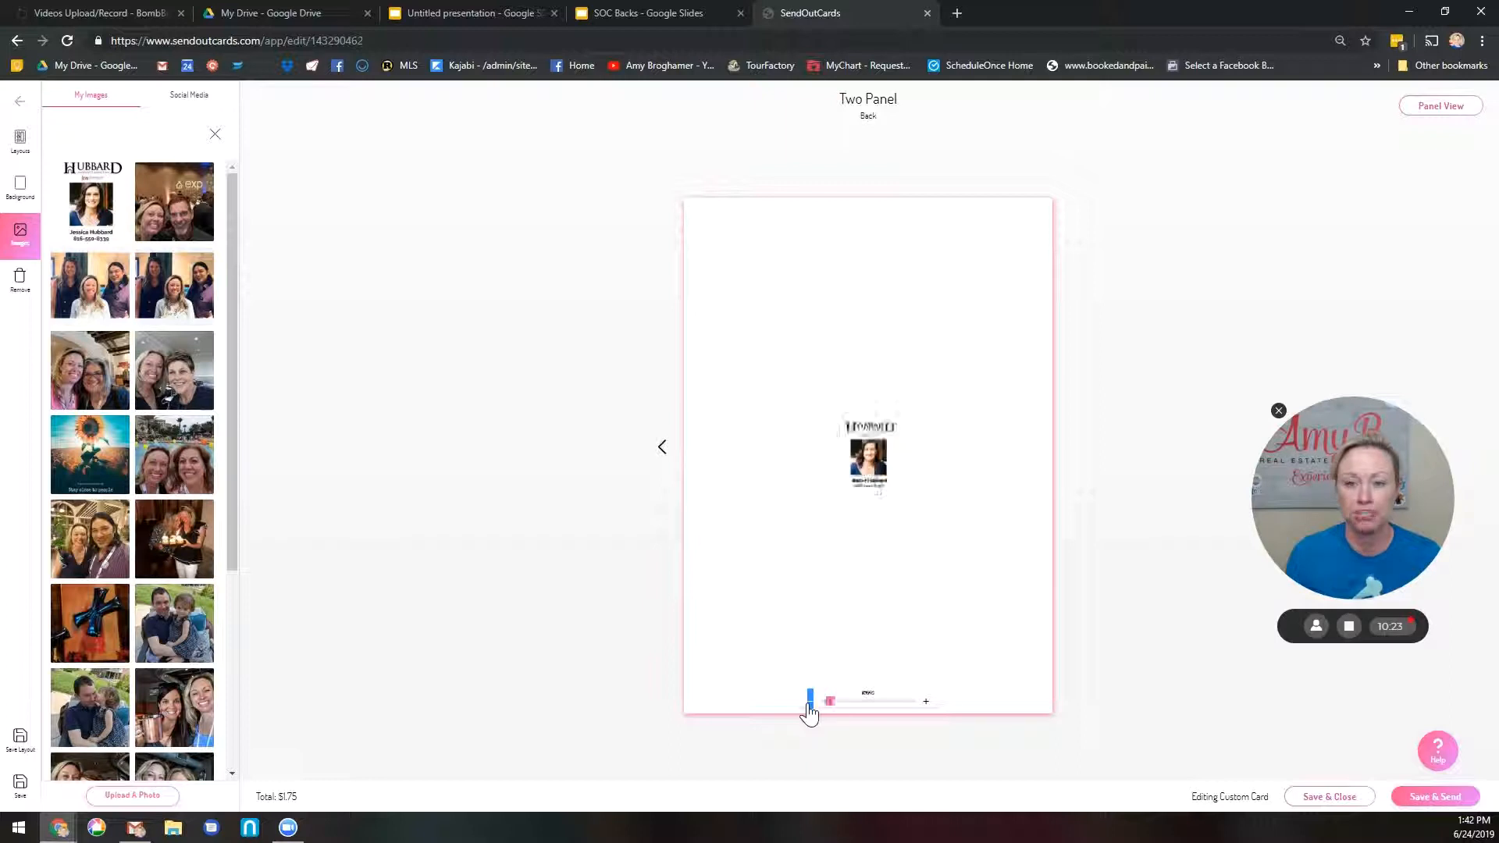
pyautogui.click(810, 704)
pyautogui.click(927, 702)
pyautogui.click(927, 702)
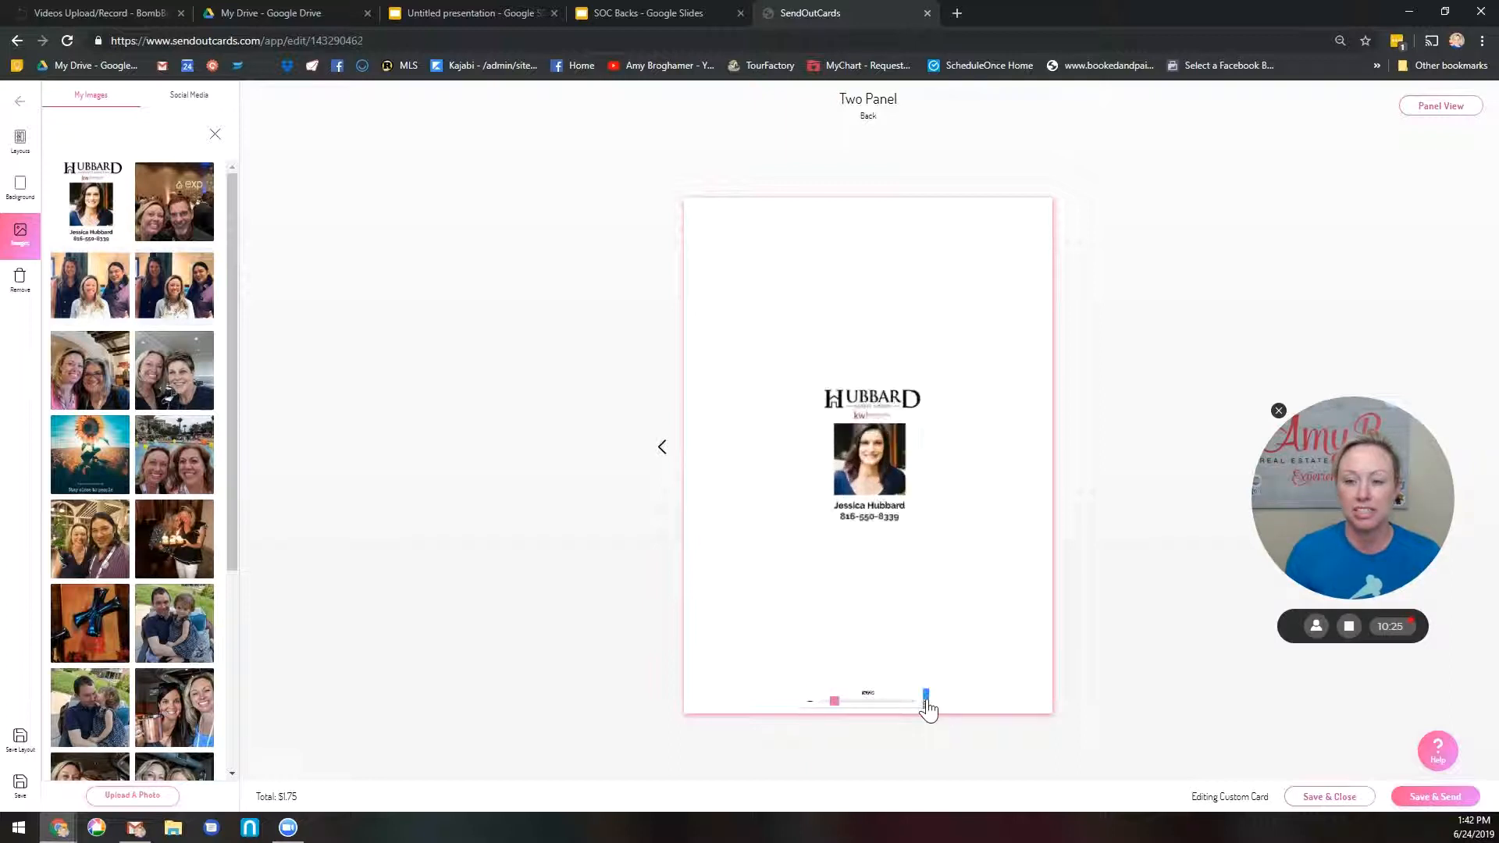
pyautogui.click(927, 702)
pyautogui.click(927, 701)
pyautogui.click(927, 701)
pyautogui.click(926, 702)
pyautogui.click(927, 701)
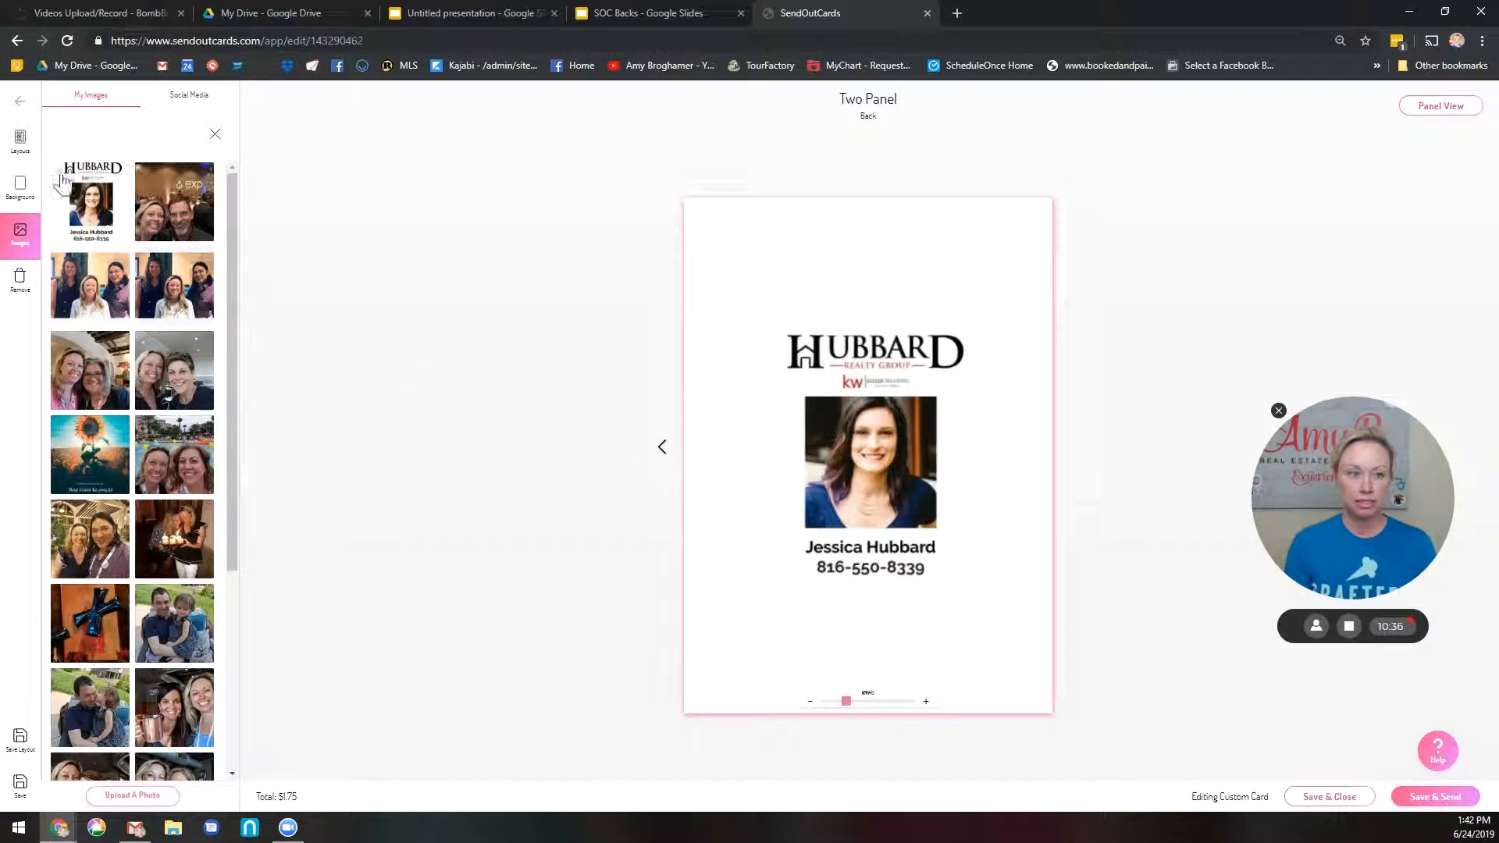
pyautogui.click(21, 145)
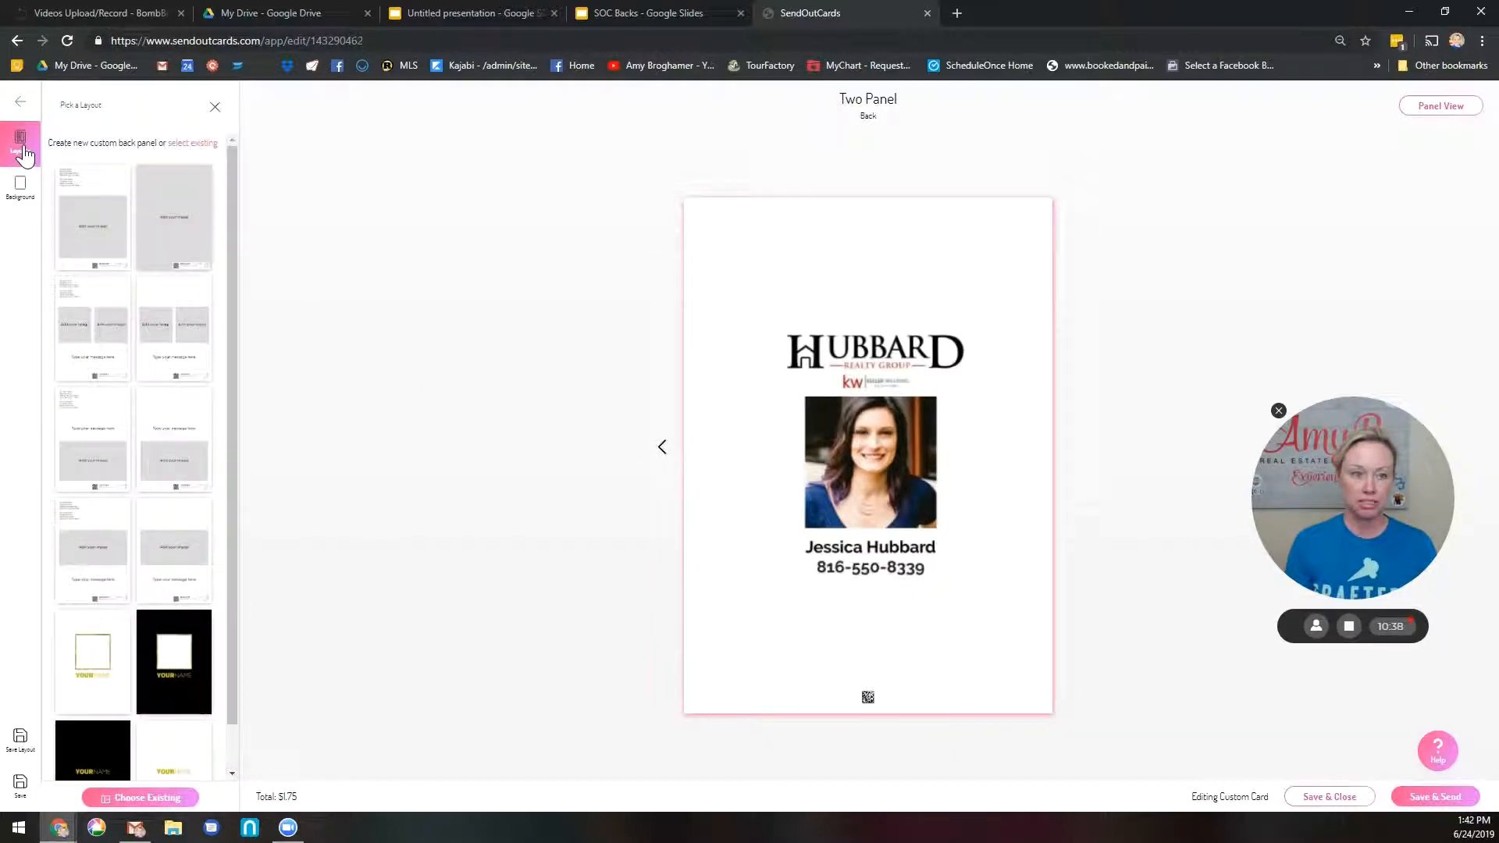
pyautogui.click(21, 106)
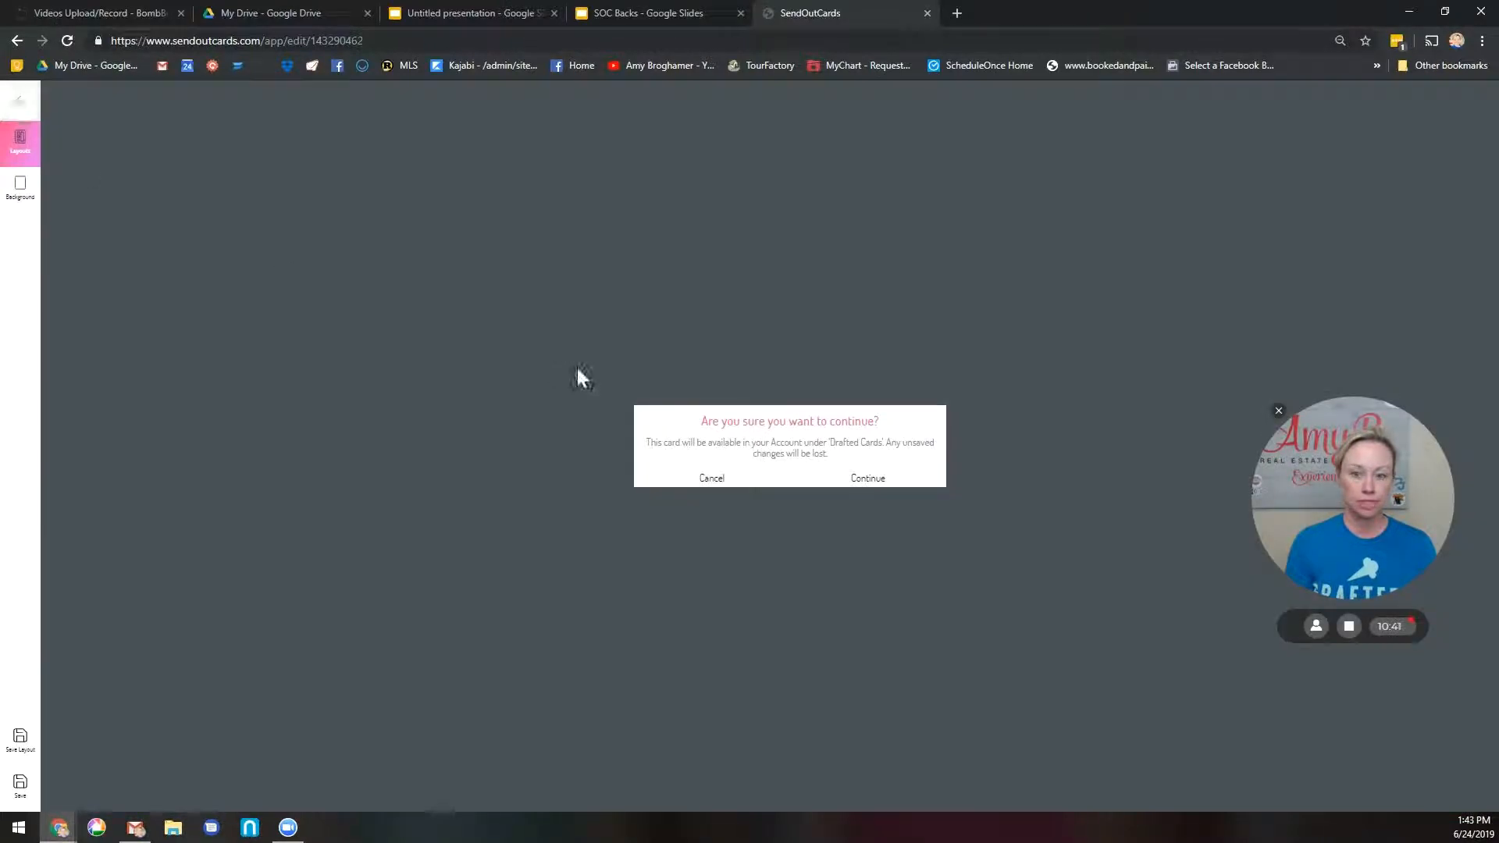
pyautogui.click(719, 481)
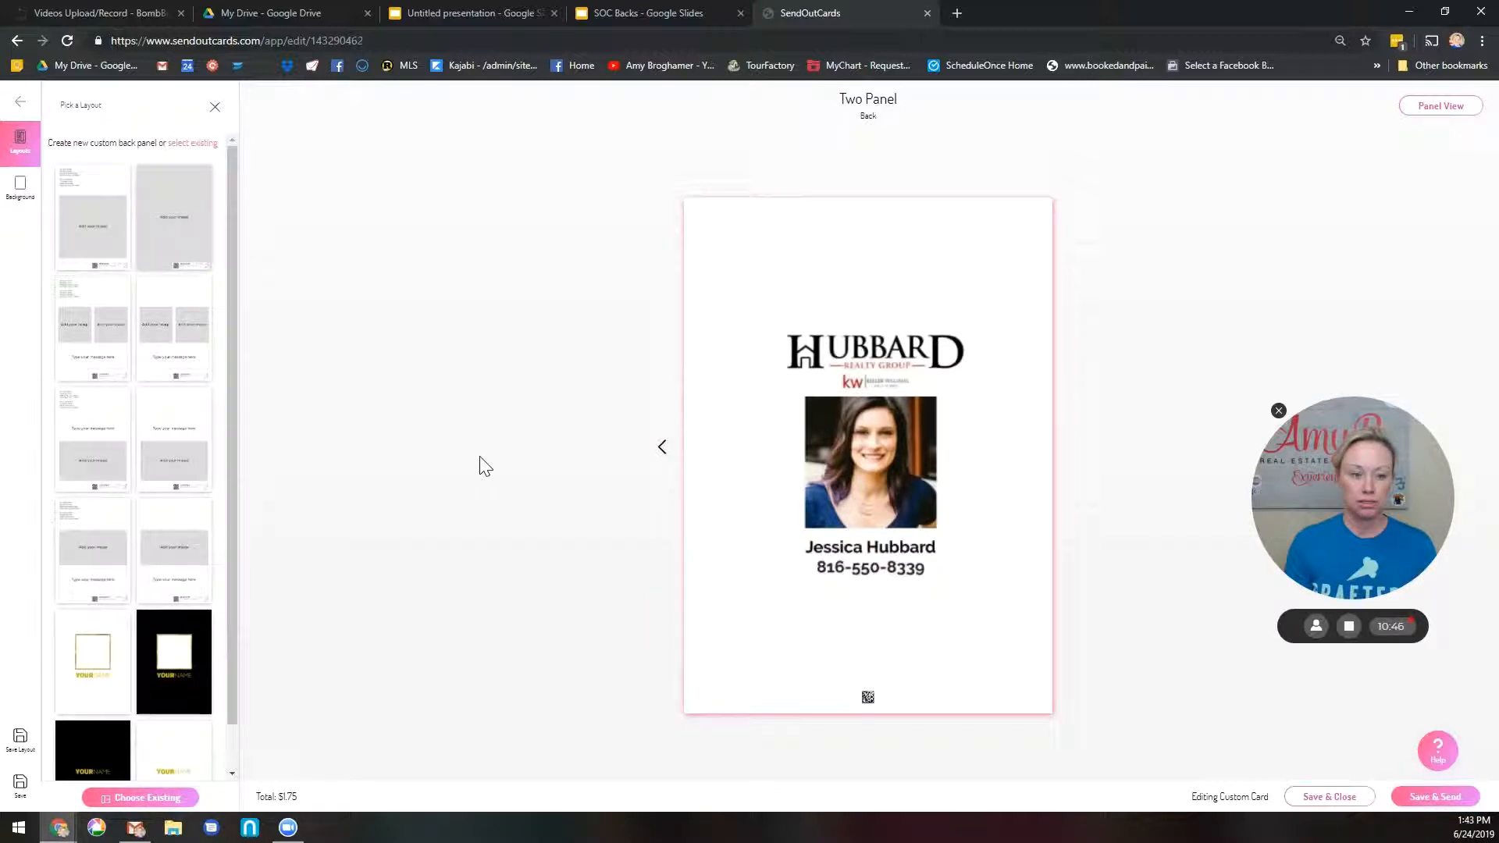
# Save the card with its custom back panel and remain in the editor.
pyautogui.scroll(-1, 224, 654)
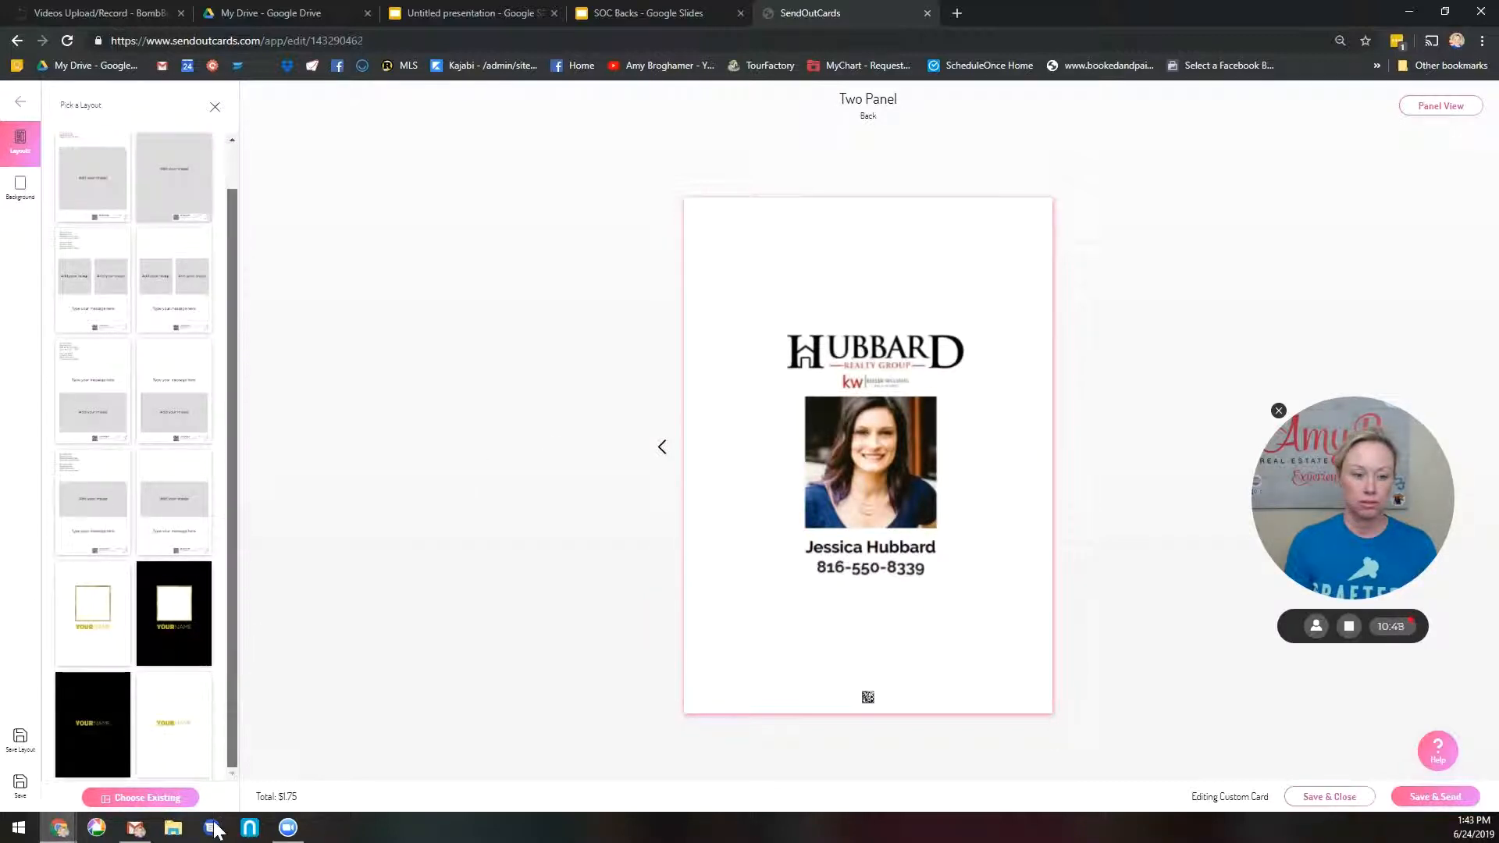
pyautogui.click(23, 788)
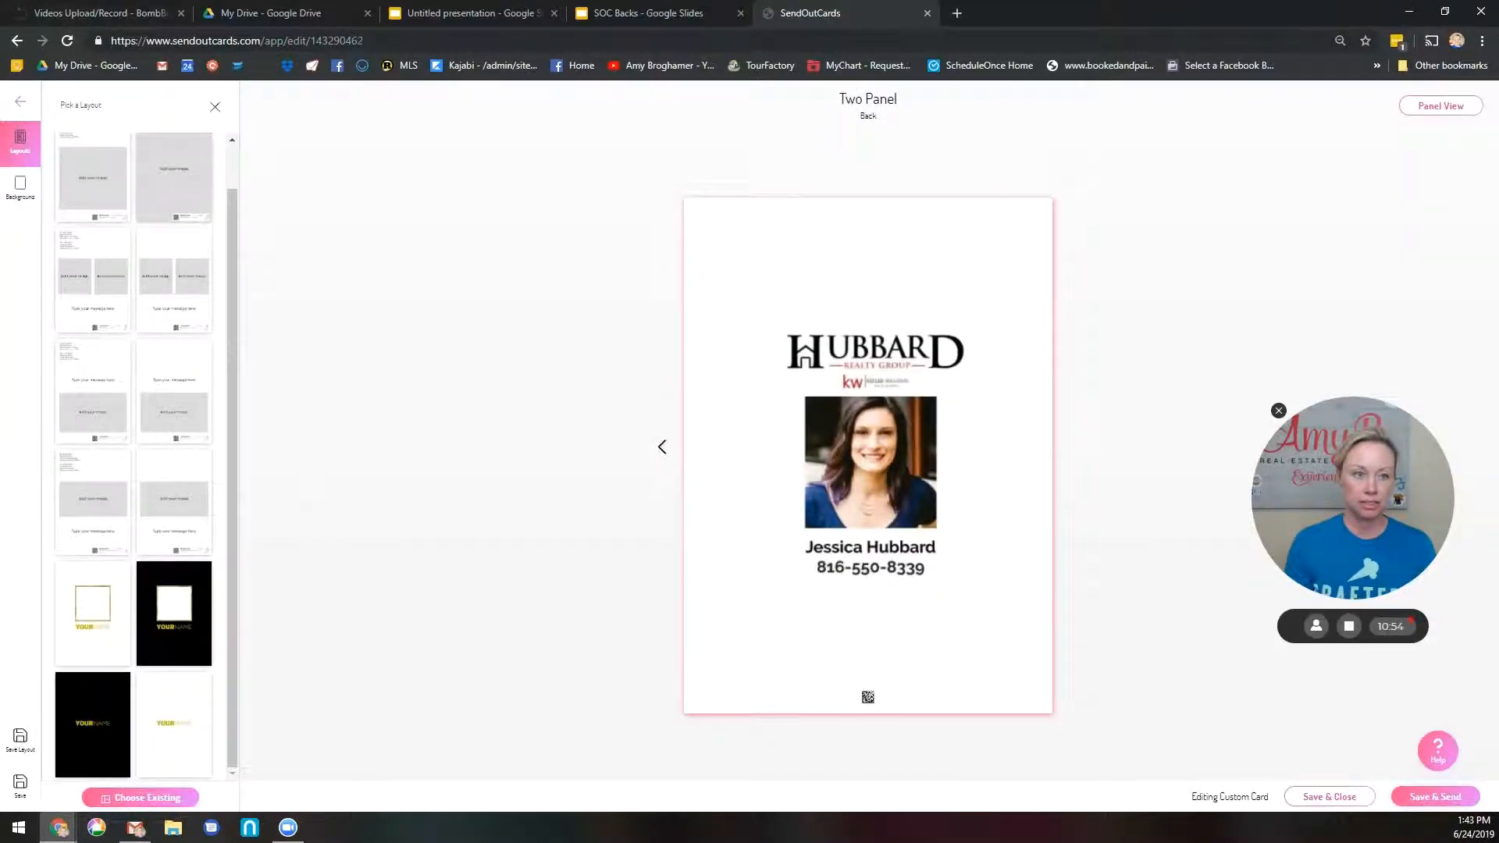
pyautogui.click(22, 101)
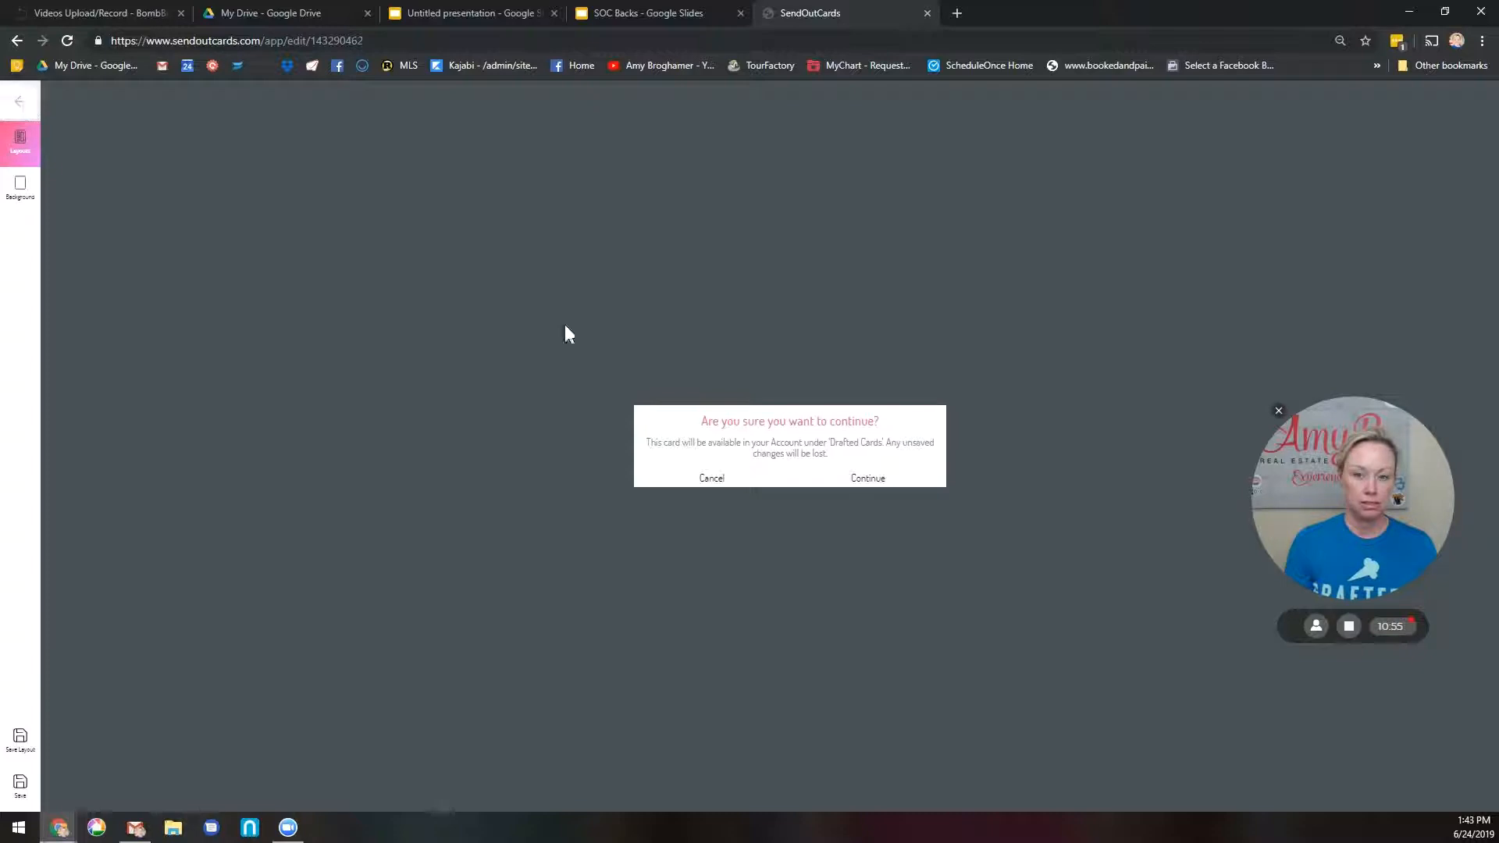
pyautogui.click(711, 478)
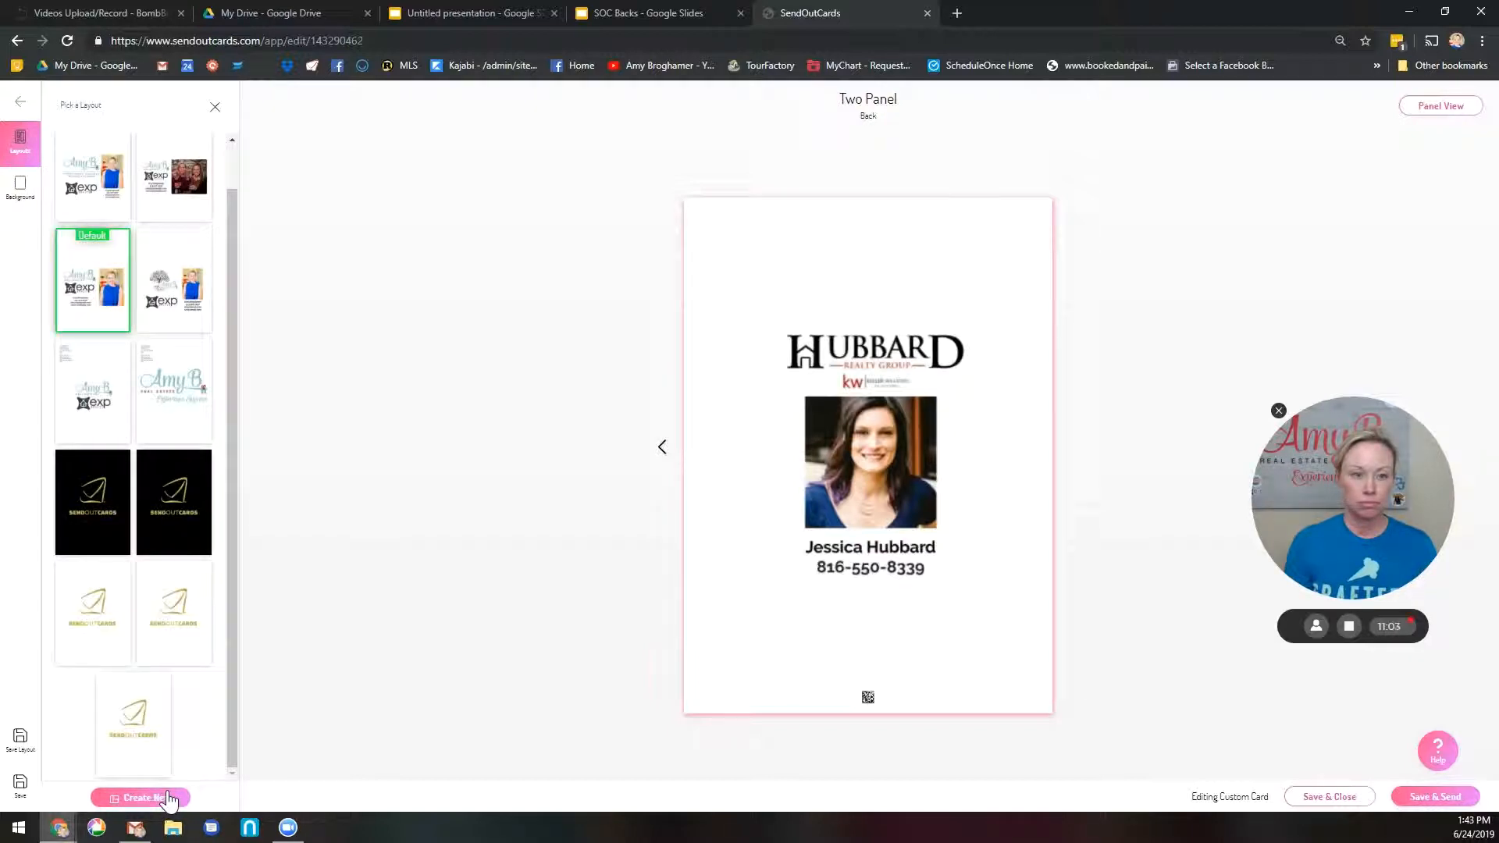
# Examine the existing back-panel layouts and the option to set one as default.
pyautogui.moveTo(232, 478); pyautogui.dragTo(234, 344)
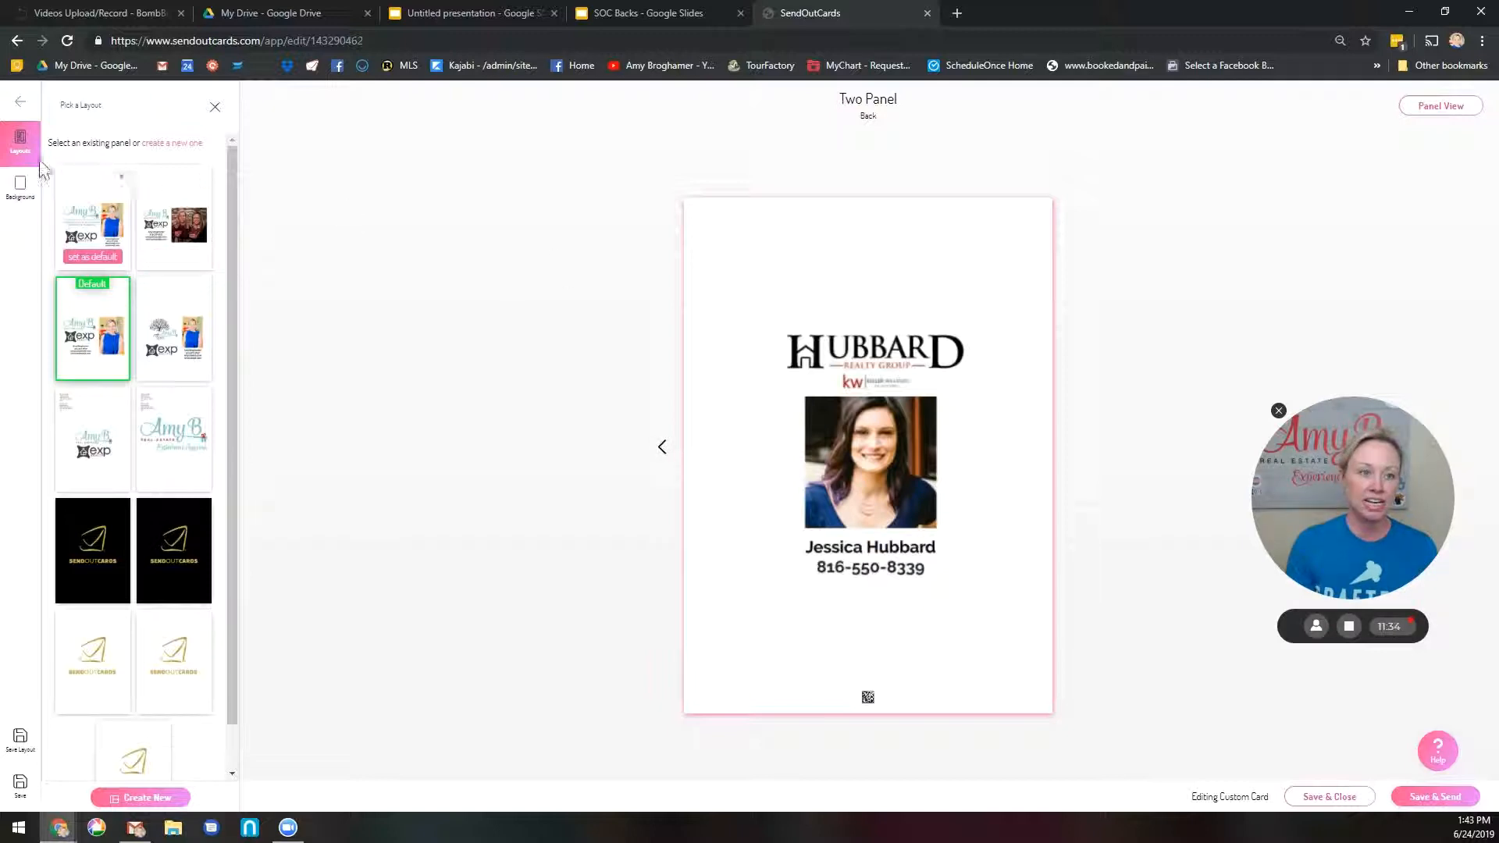
pyautogui.moveTo(86, 188)
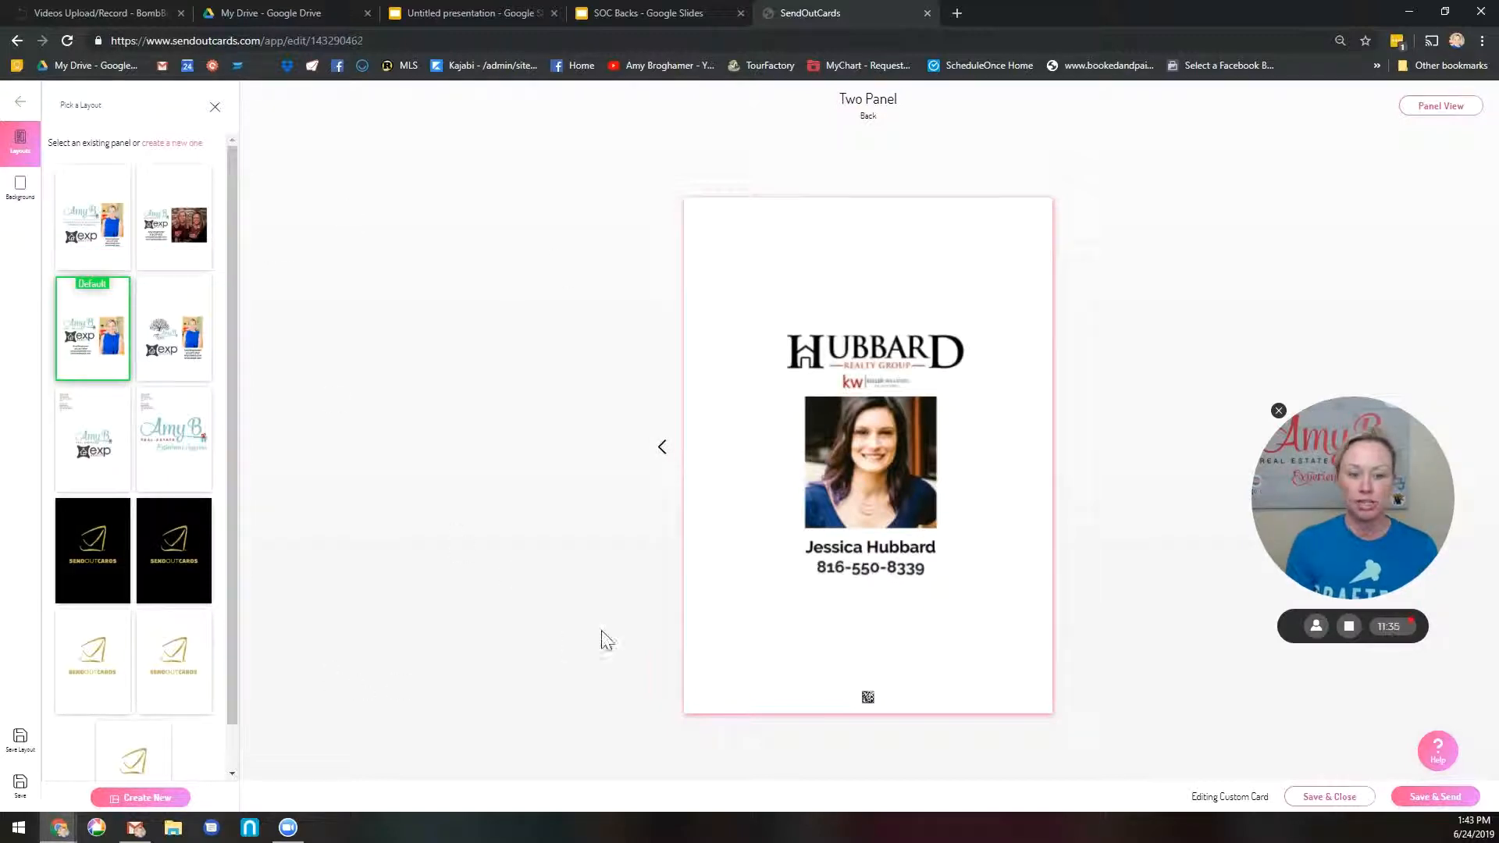